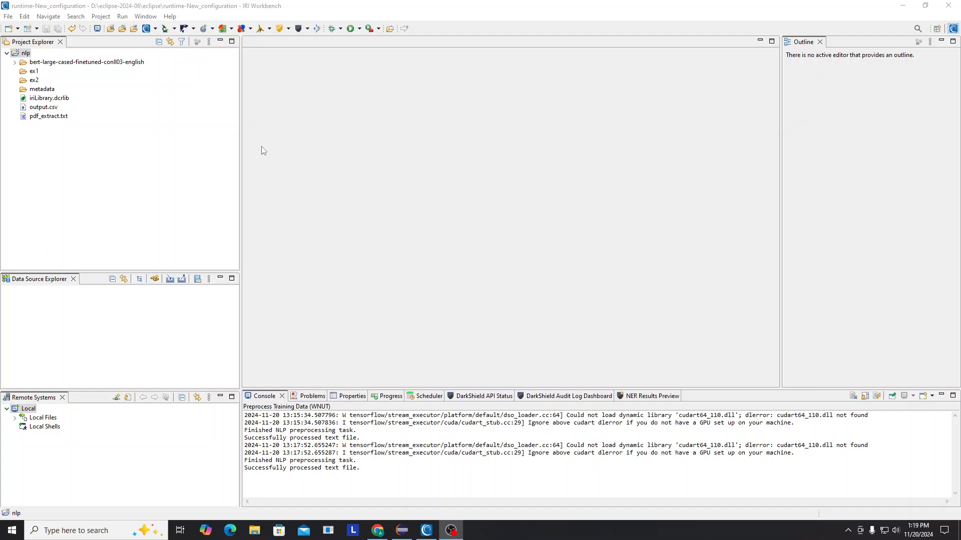
- Start a new DarkShield NLP task with the Create Training Data (WNUT format) option and continue to its setup
{"action": "left_click", "coordinate": [308, 29]}
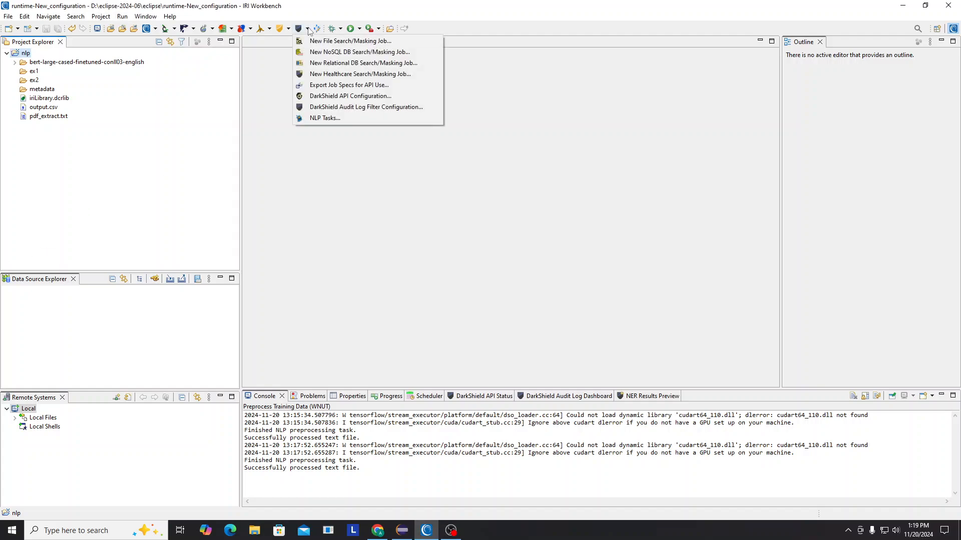
{"action": "left_click", "coordinate": [338, 119]}
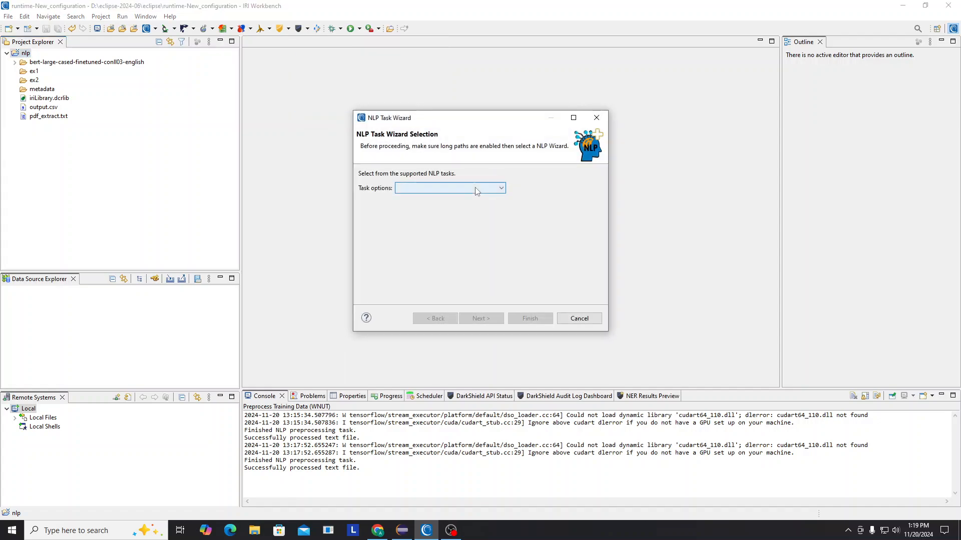
{"action": "left_click", "coordinate": [476, 189]}
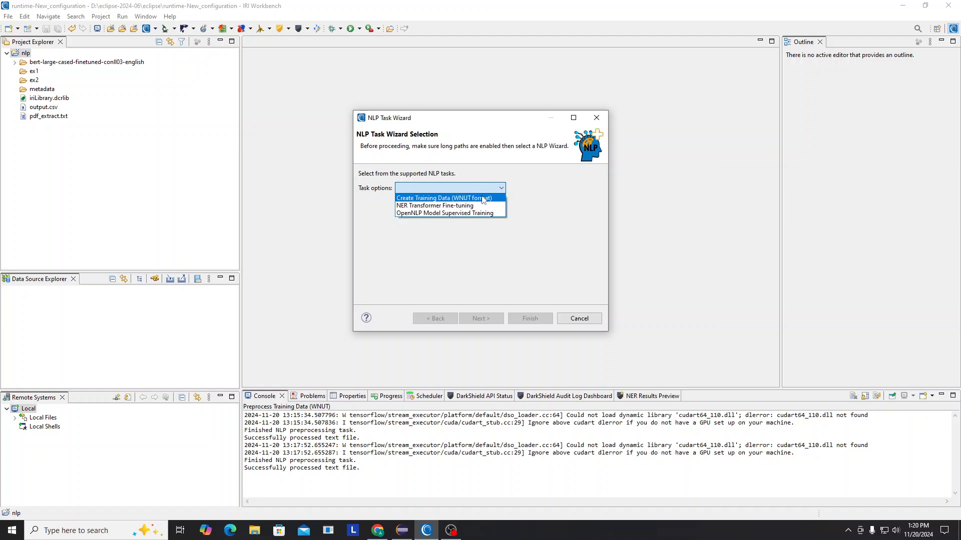
{"action": "left_click", "coordinate": [483, 199]}
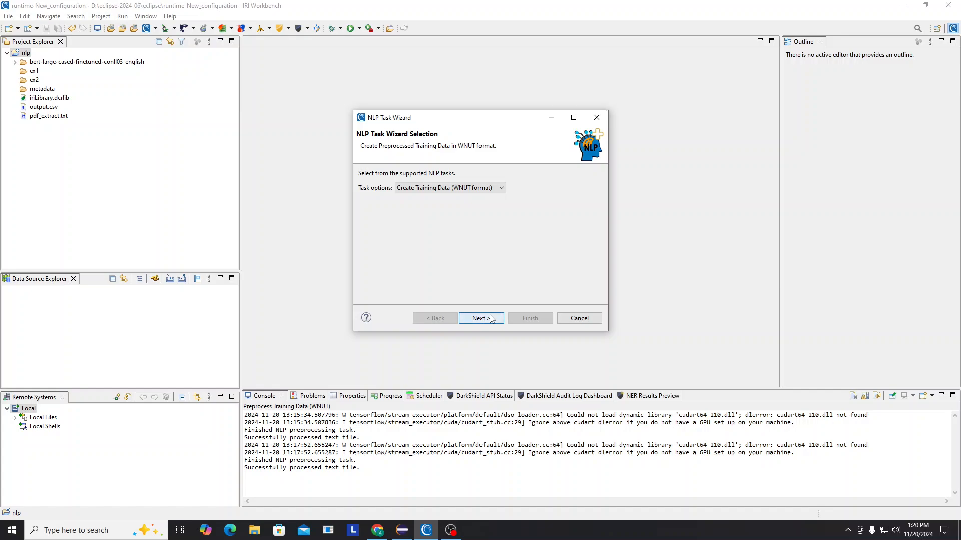
{"action": "left_click", "coordinate": [490, 319]}
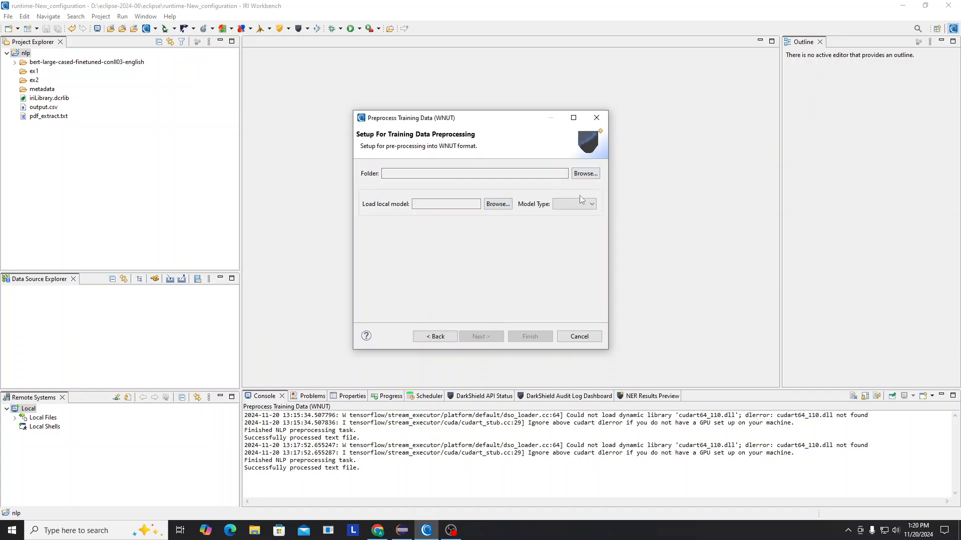
- Set the ex1 folder of the nlp project as the folder for training data preprocessing
{"action": "left_click", "coordinate": [582, 174]}
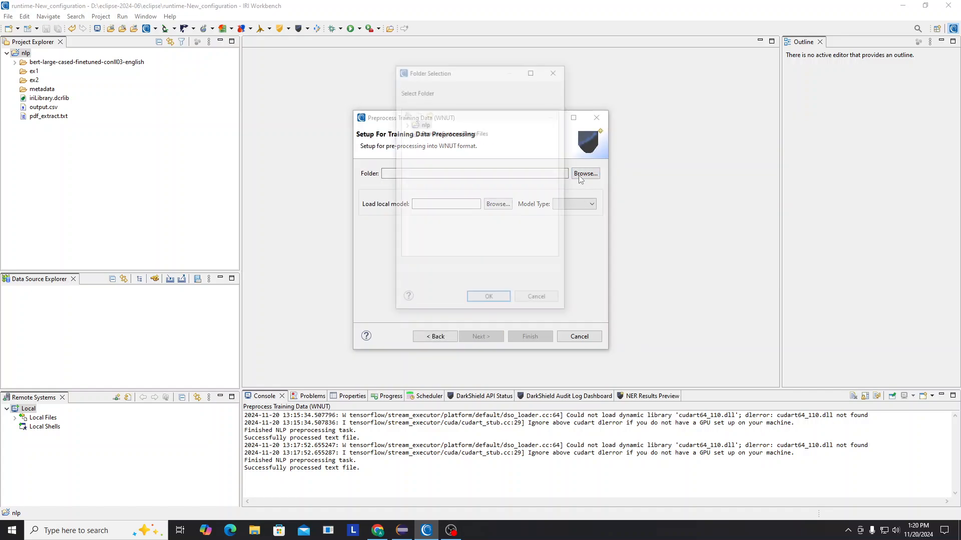
{"action": "left_click", "coordinate": [406, 125]}
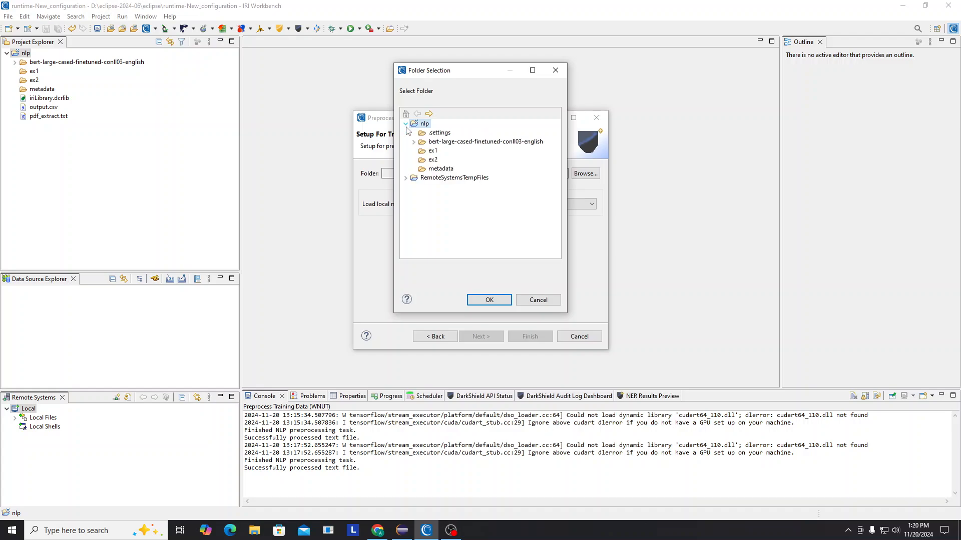
{"action": "left_click", "coordinate": [431, 150]}
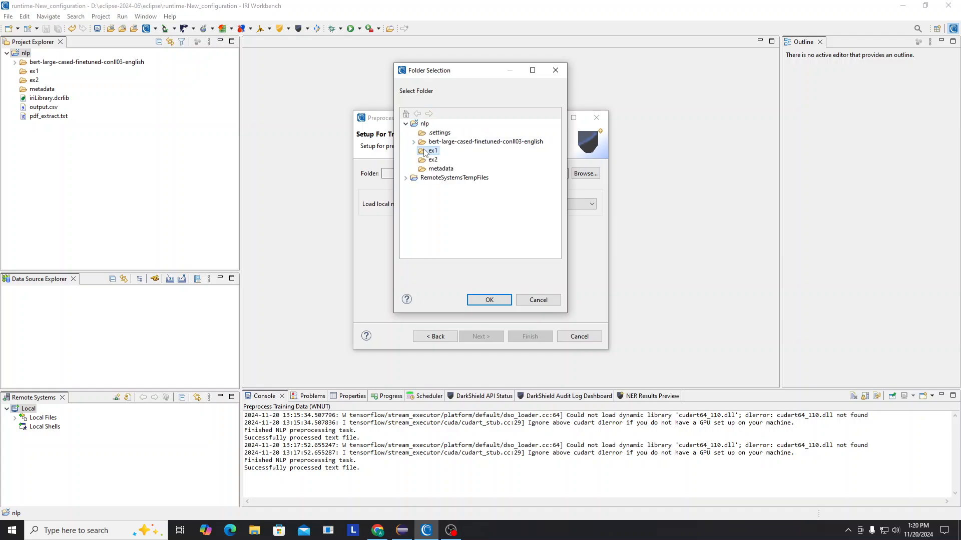
{"action": "left_click", "coordinate": [489, 300]}
- Set the model type to PyTorch, load the local model bert-large-cased-finetuned-conll03-english, and continue to raw data selection
{"action": "left_click", "coordinate": [558, 205]}
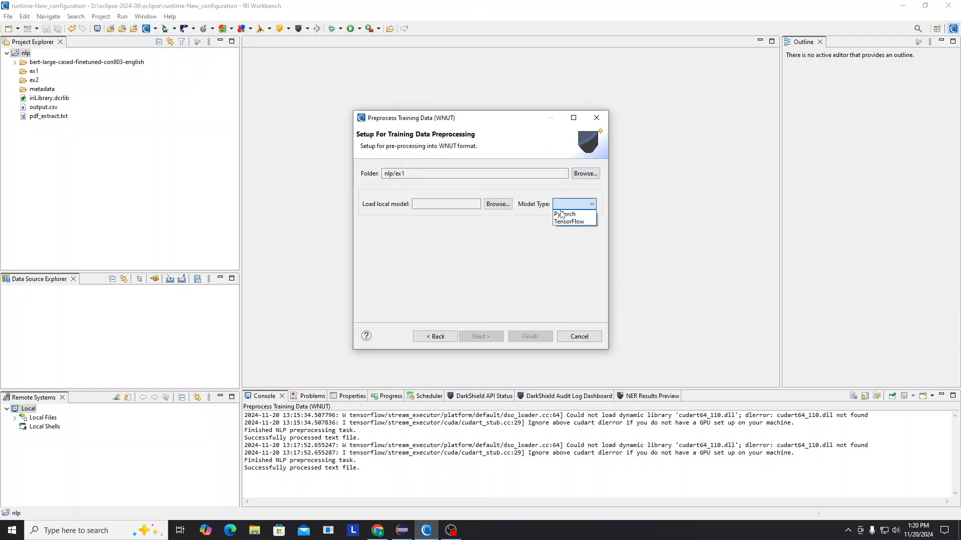
{"action": "left_click", "coordinate": [562, 214]}
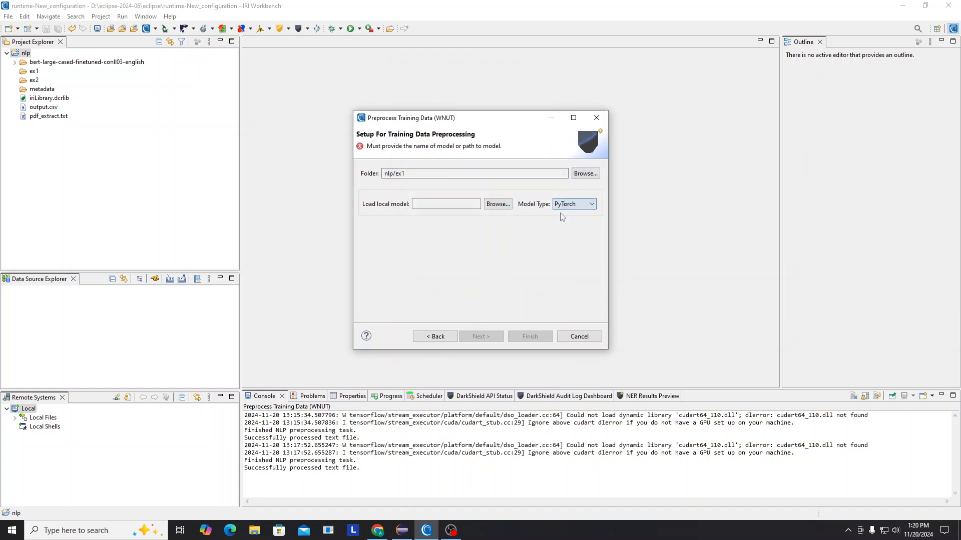
{"action": "left_click", "coordinate": [504, 204]}
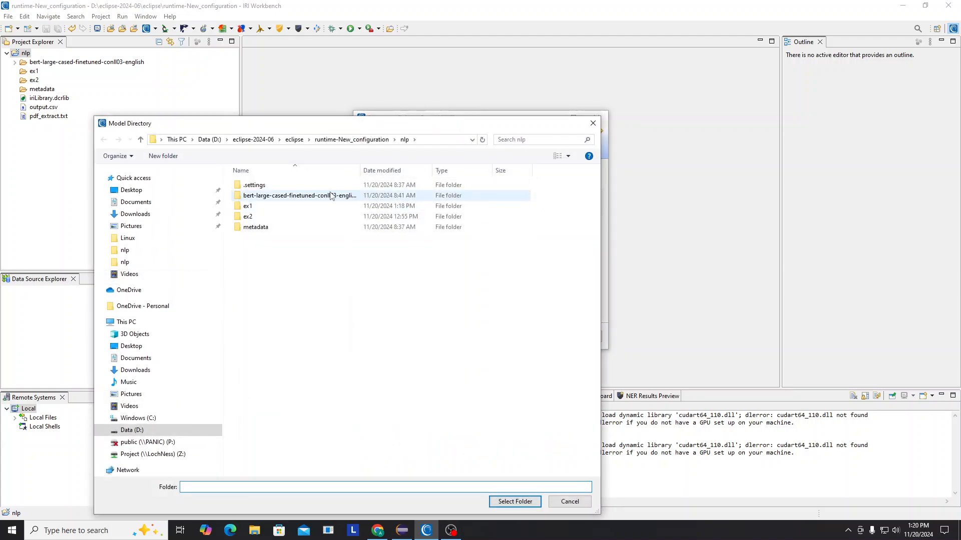
{"action": "left_click", "coordinate": [332, 197]}
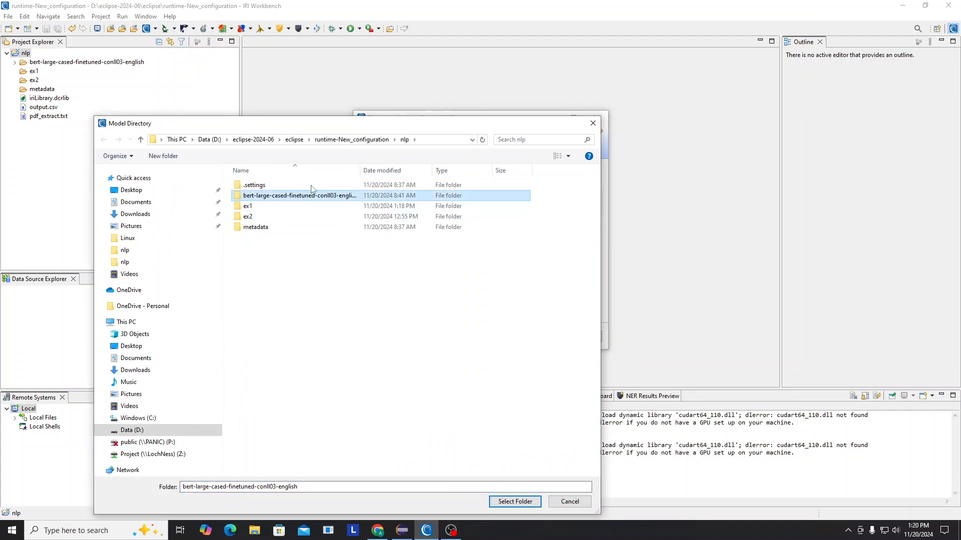
{"action": "left_click", "coordinate": [529, 500]}
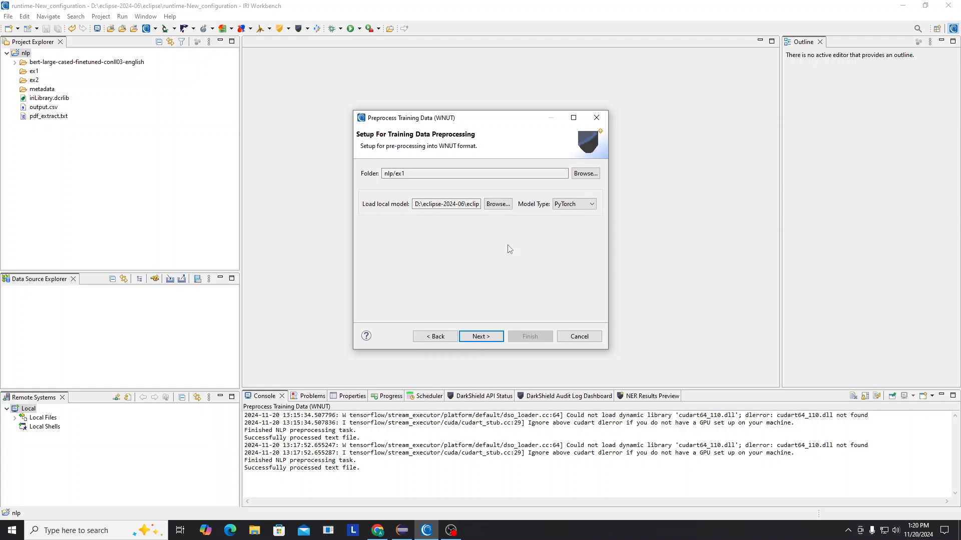
{"action": "left_click", "coordinate": [486, 335]}
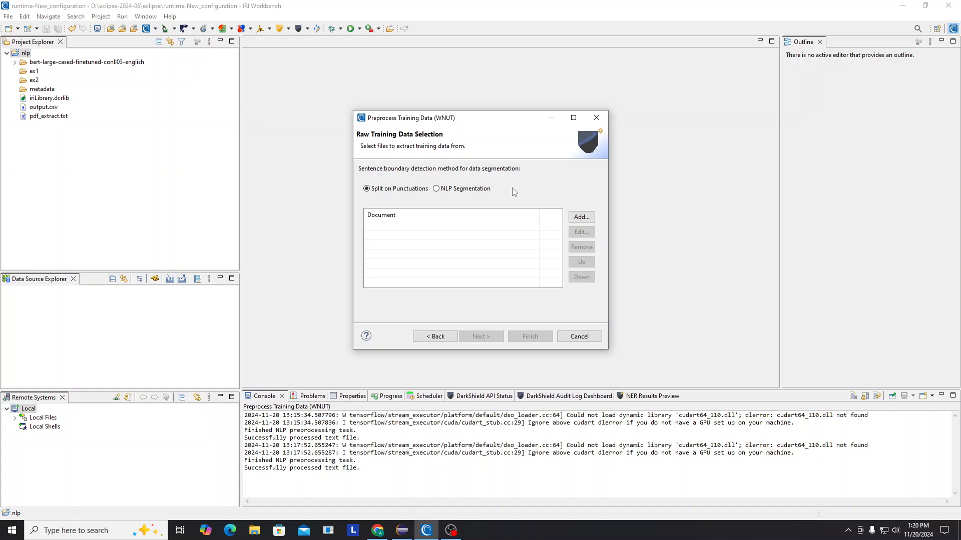
- Try NLP Segmentation as the sentence boundary method, review its dataset languages, and return to Split on Punctuations
{"action": "left_click", "coordinate": [436, 189]}
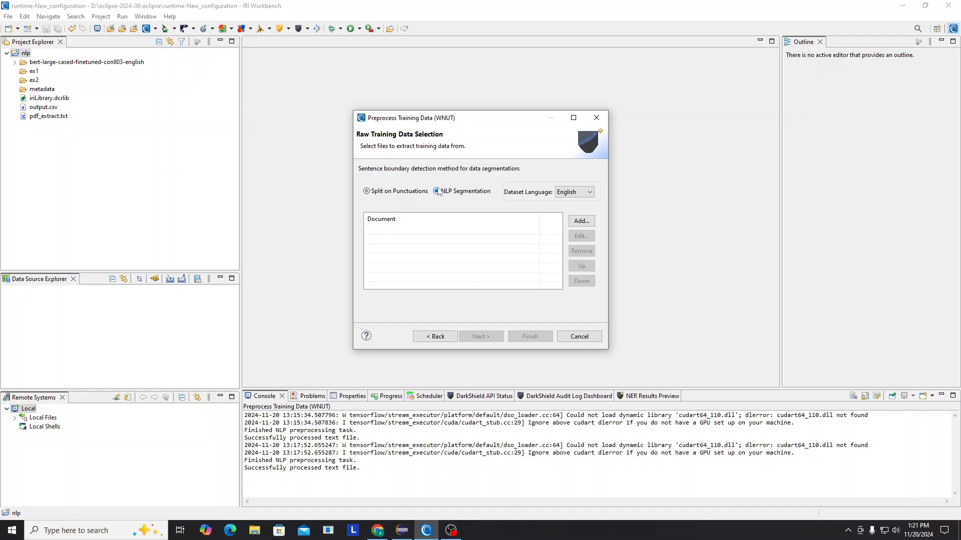
{"action": "left_click", "coordinate": [574, 194]}
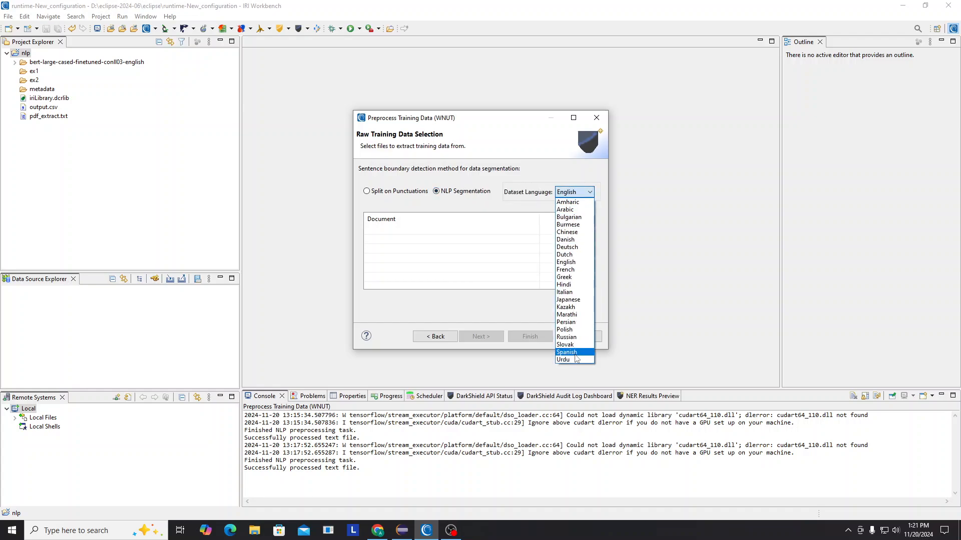
{"action": "left_click", "coordinate": [449, 187]}
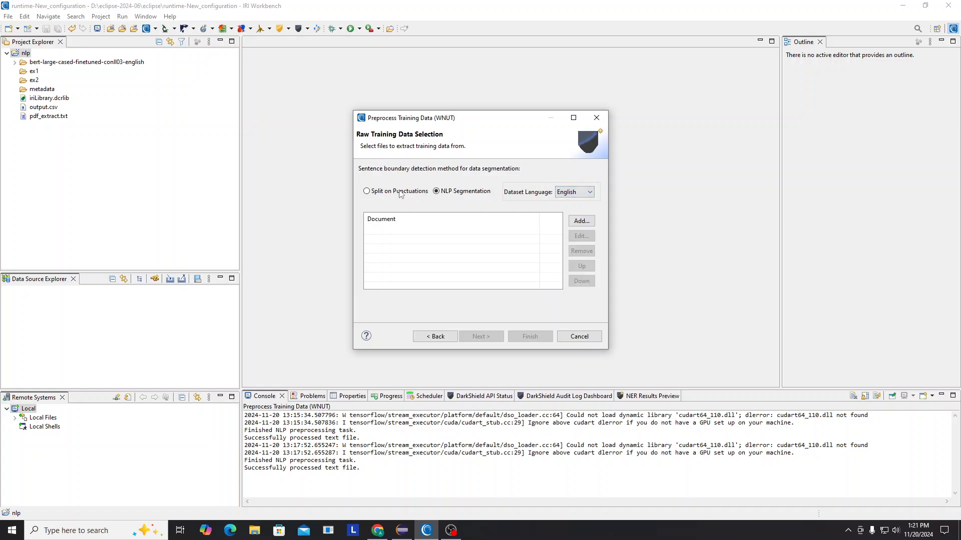
{"action": "left_click", "coordinate": [368, 192]}
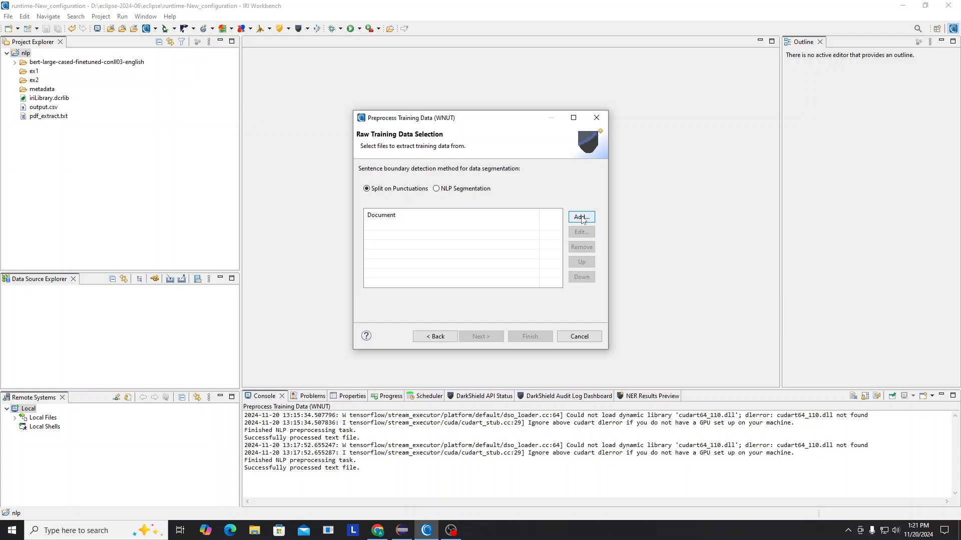
- Add pdf_extract.txt from the nlp project folder on drive D as the raw training document and run the preprocessing
{"action": "left_click", "coordinate": [582, 218]}
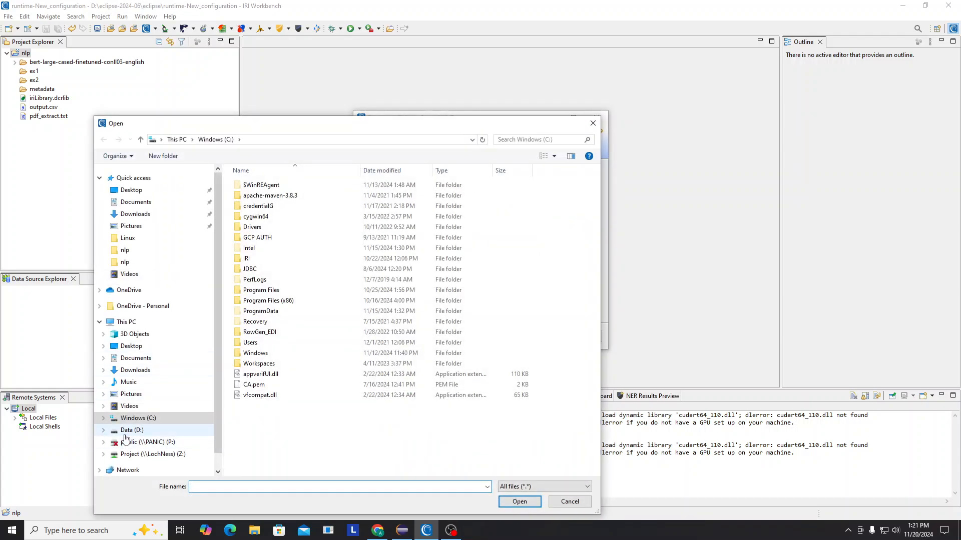
{"action": "left_click", "coordinate": [129, 430]}
{"action": "scroll", "coordinate": [295, 379], "scroll_direction": "down", "scroll_amount": 1}
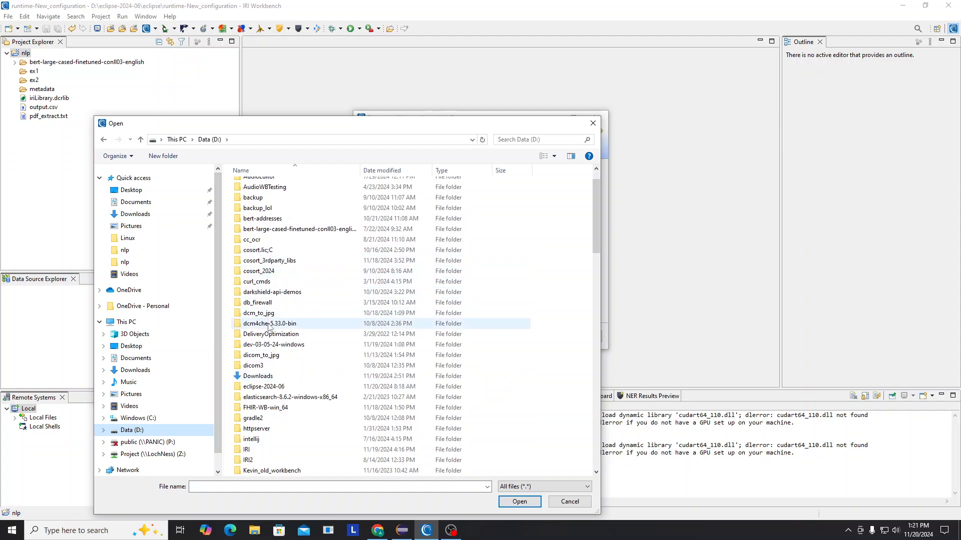
{"action": "scroll", "coordinate": [274, 353], "scroll_direction": "down", "scroll_amount": 4}
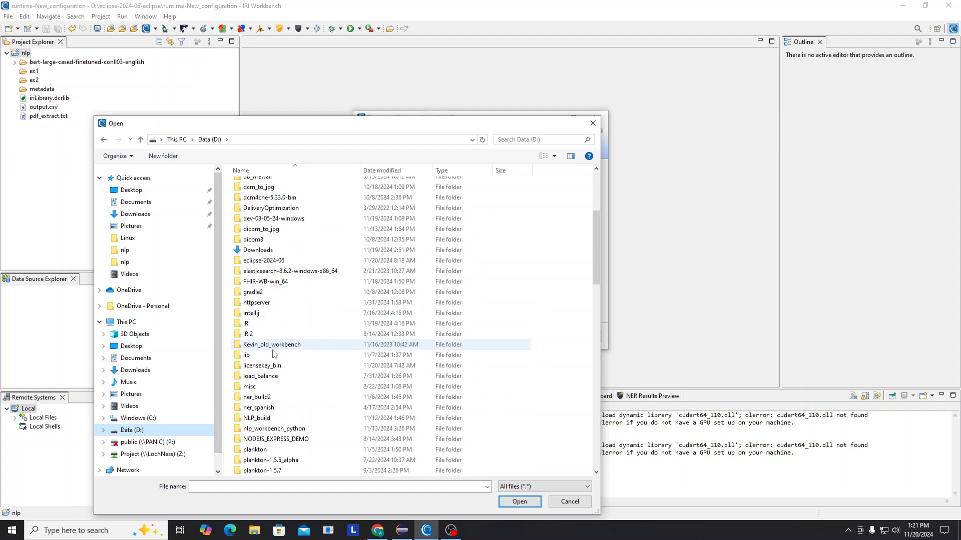
{"action": "scroll", "coordinate": [275, 355], "scroll_direction": "down", "scroll_amount": 5}
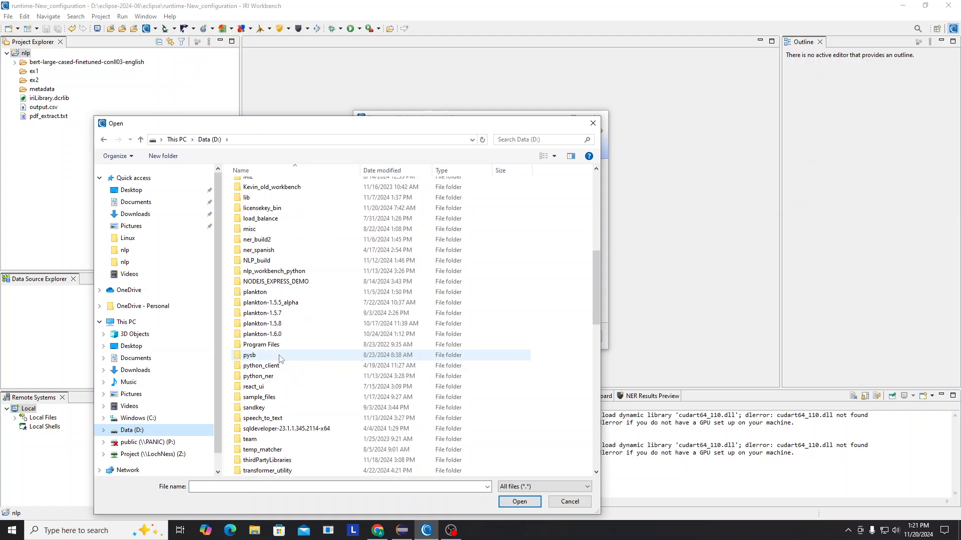
{"action": "scroll", "coordinate": [279, 358], "scroll_direction": "up", "scroll_amount": 8}
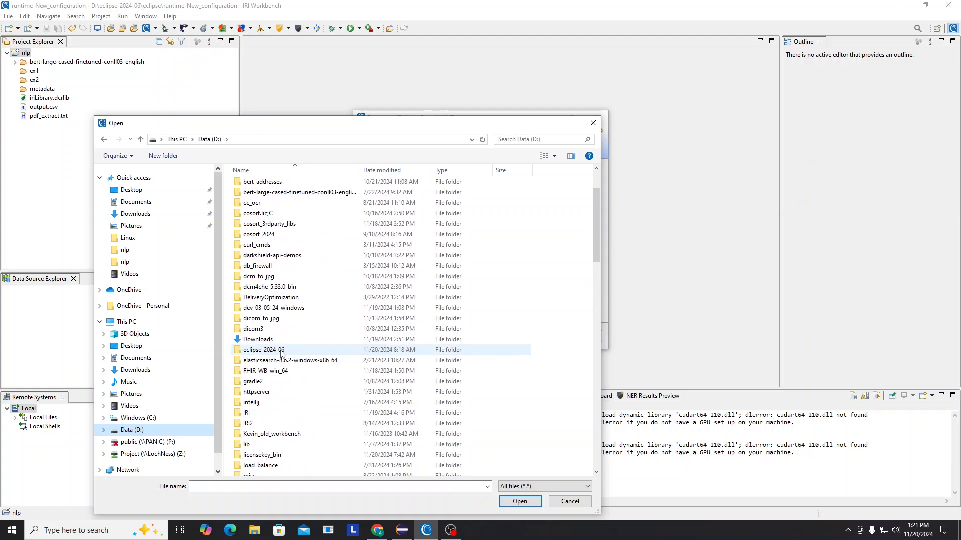
{"action": "scroll", "coordinate": [281, 353], "scroll_direction": "down", "scroll_amount": 11}
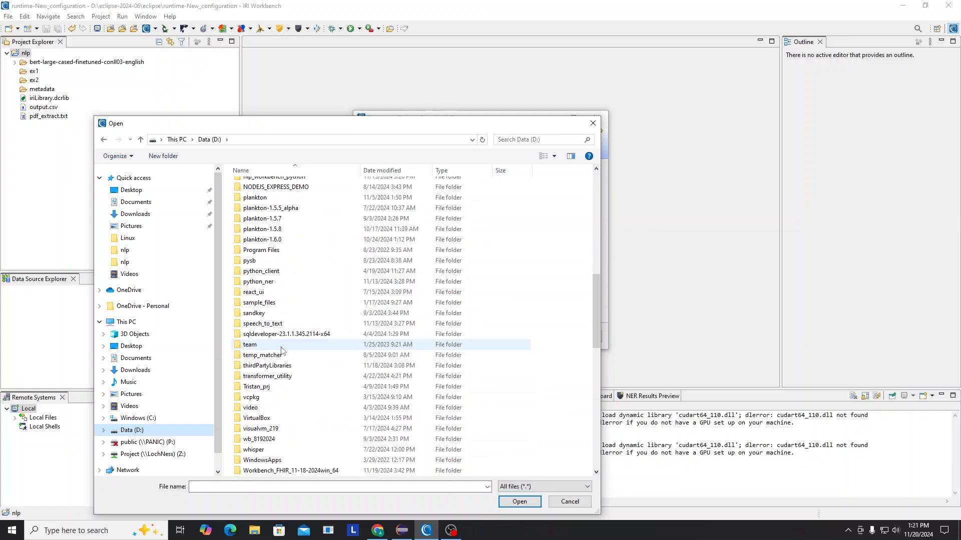
{"action": "scroll", "coordinate": [281, 350], "scroll_direction": "down", "scroll_amount": 3}
{"action": "scroll", "coordinate": [281, 351], "scroll_direction": "up", "scroll_amount": 5}
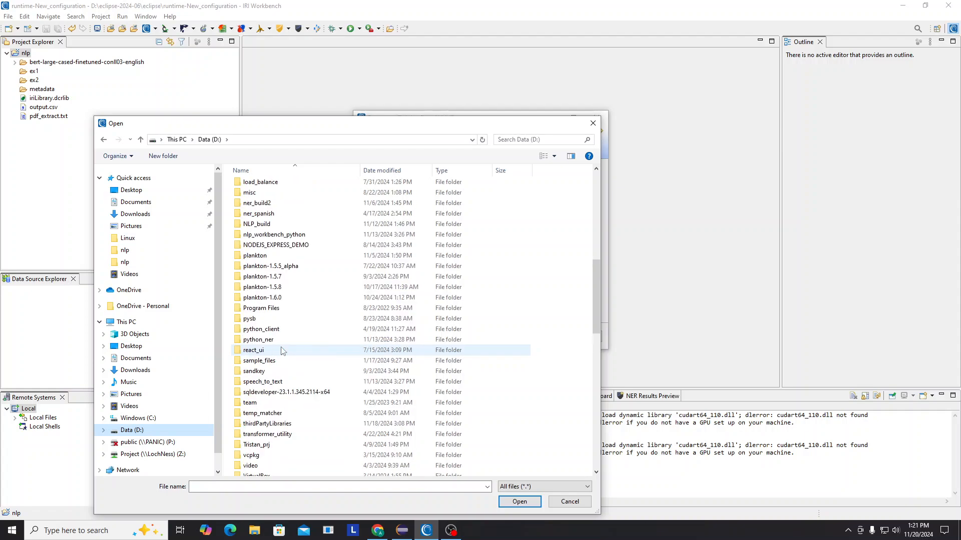
{"action": "scroll", "coordinate": [281, 351], "scroll_direction": "up", "scroll_amount": 2}
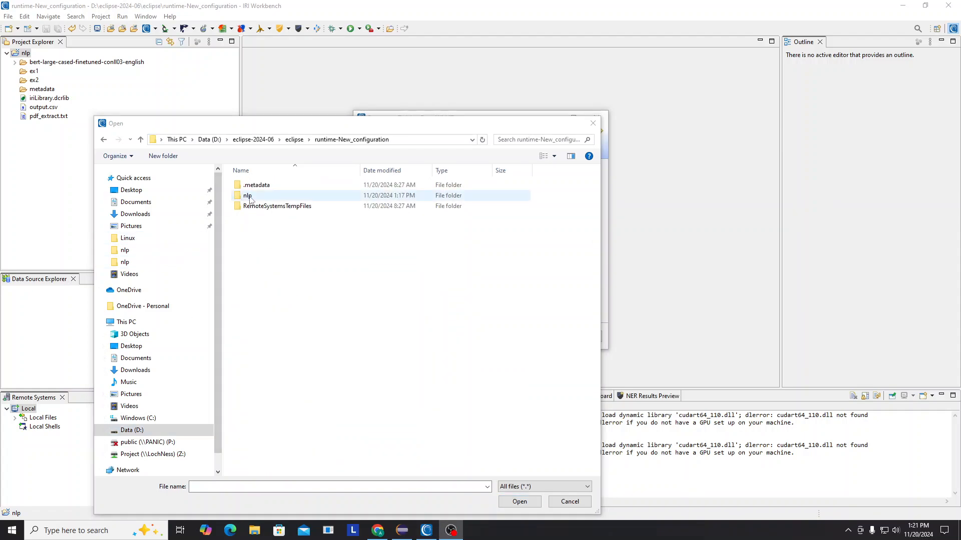
{"action": "double_click", "coordinate": [250, 198]}
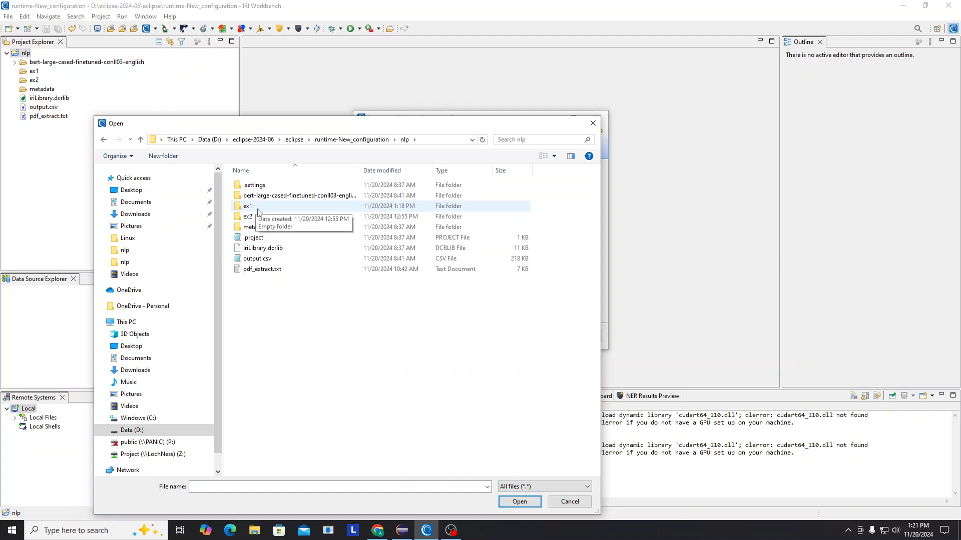
{"action": "left_click", "coordinate": [266, 270]}
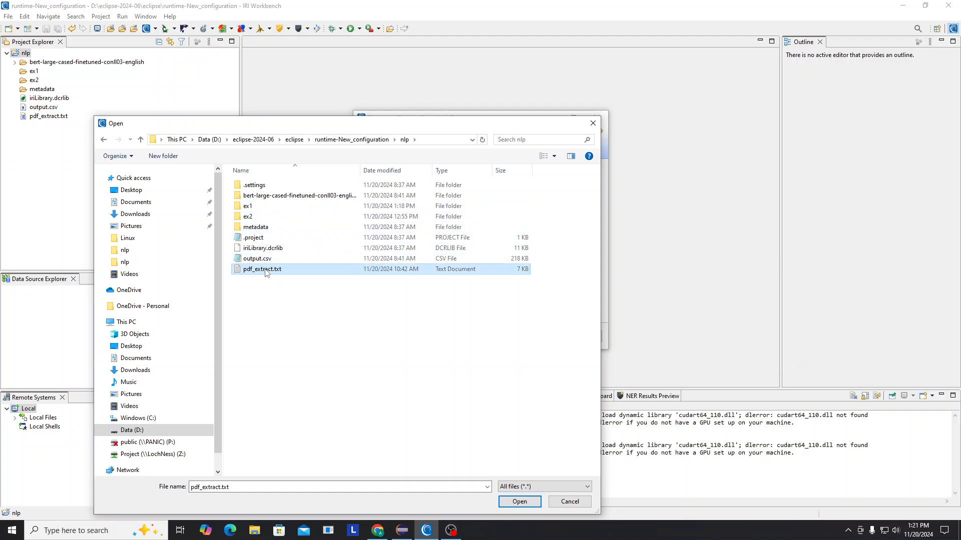
{"action": "left_click", "coordinate": [524, 501]}
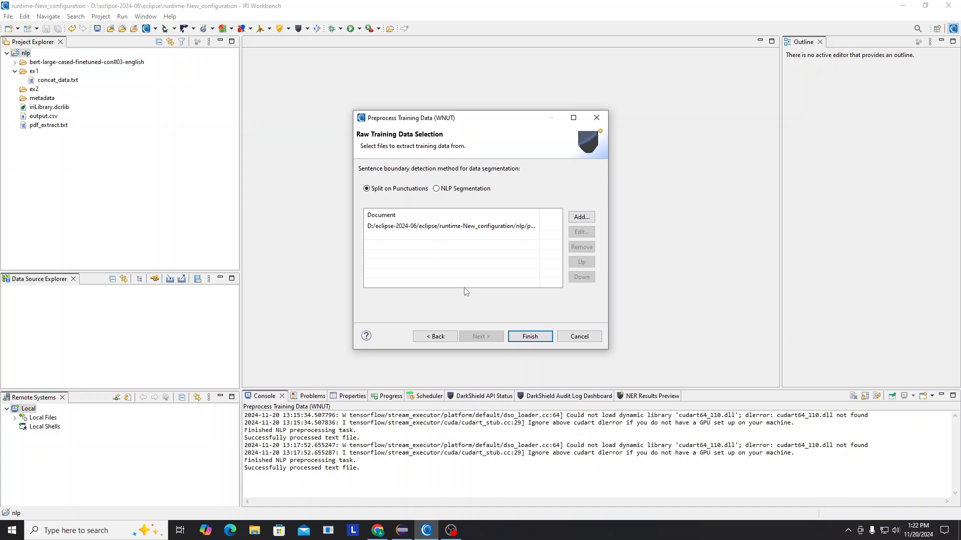
{"action": "left_click", "coordinate": [523, 337]}
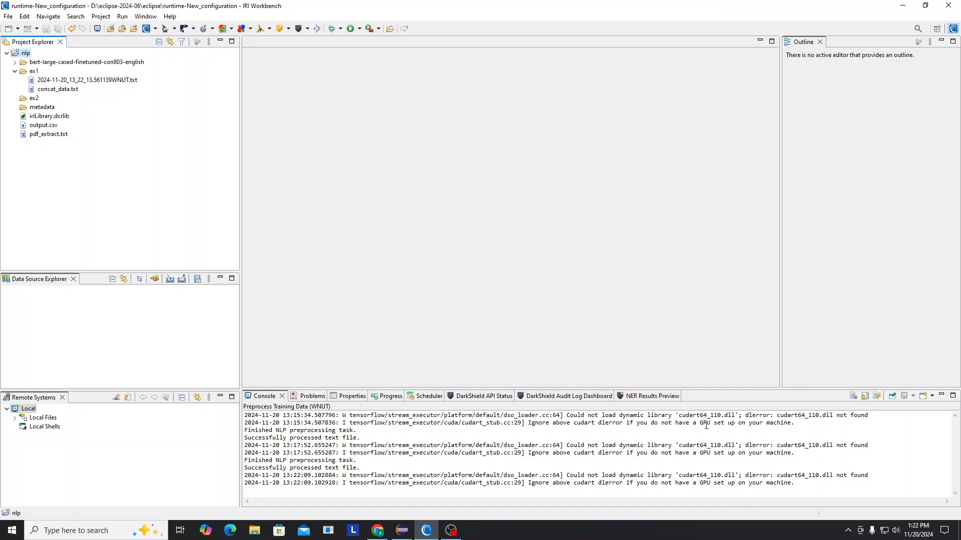
- Enlarge the console area, and open the generated WNUT text file in ex1 to examine its token labels
{"action": "left_click_drag", "start_coordinate": [711, 389], "coordinate": [710, 290]}
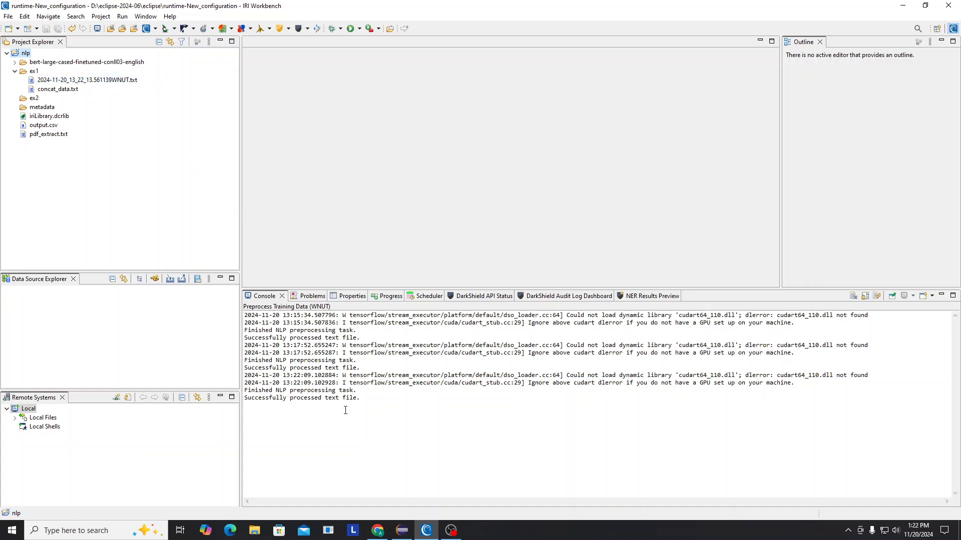
{"action": "left_click", "coordinate": [123, 81]}
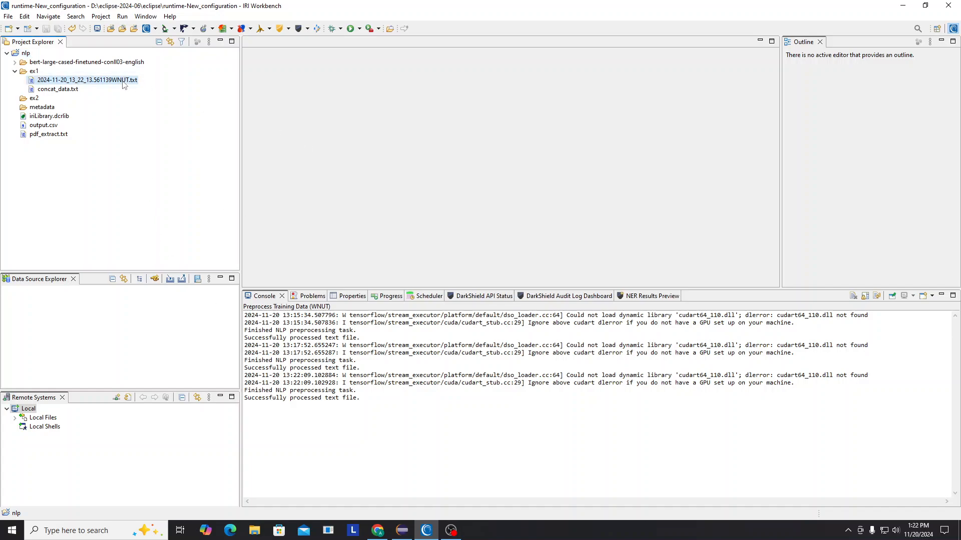
{"action": "double_click", "coordinate": [123, 81]}
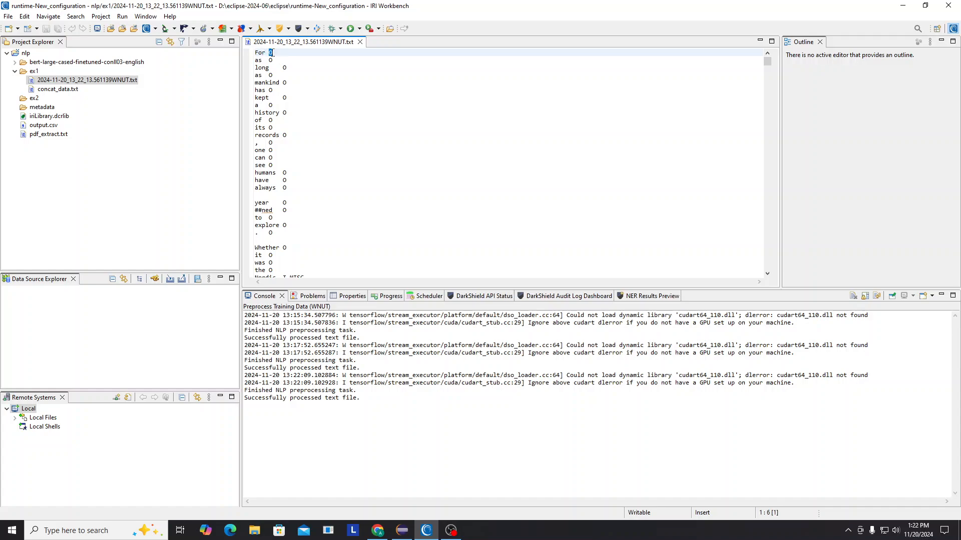
{"action": "scroll", "coordinate": [324, 107], "scroll_direction": "down", "scroll_amount": 4}
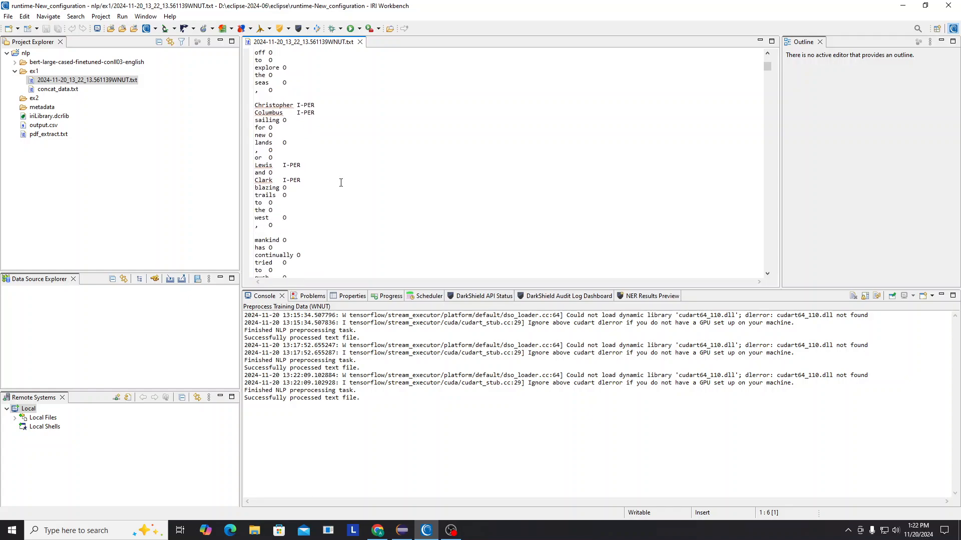
{"action": "scroll", "coordinate": [341, 182], "scroll_direction": "up", "scroll_amount": 4}
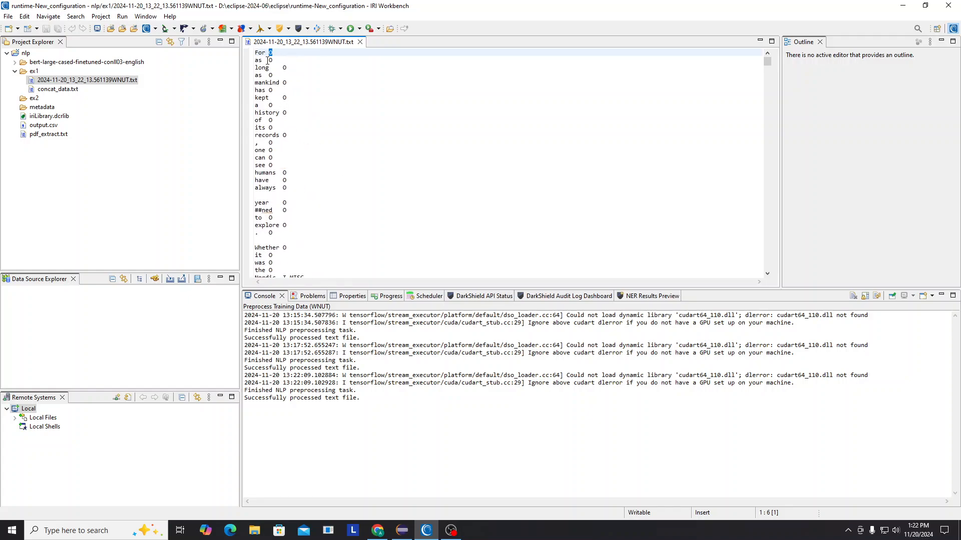
- Examine the entity labels assigned to the tokens throughout the generated WNUT text file, including the I-MISC and I-PER entries
{"action": "scroll", "coordinate": [423, 137], "scroll_direction": "down", "scroll_amount": 5}
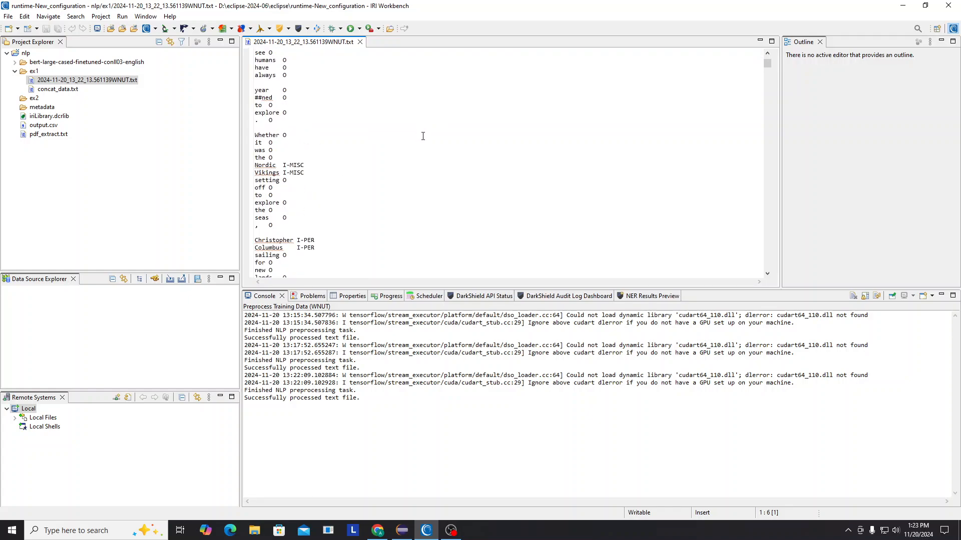
{"action": "scroll", "coordinate": [327, 148], "scroll_direction": "down", "scroll_amount": 6}
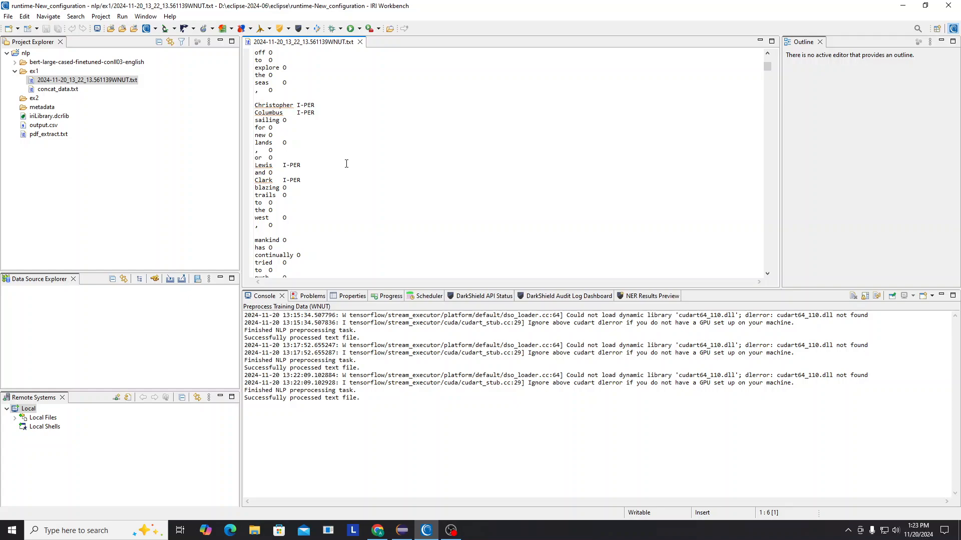
{"action": "scroll", "coordinate": [332, 163], "scroll_direction": "up", "scroll_amount": 3}
{"action": "left_click", "coordinate": [309, 172]}
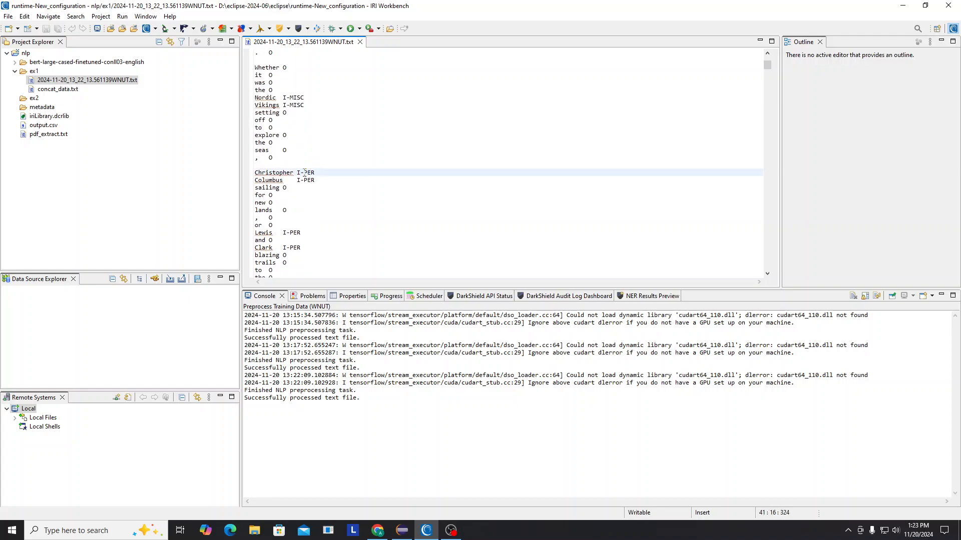
{"action": "left_click_drag", "start_coordinate": [304, 173], "coordinate": [311, 173]}
{"action": "scroll", "coordinate": [315, 177], "scroll_direction": "down", "scroll_amount": 15}
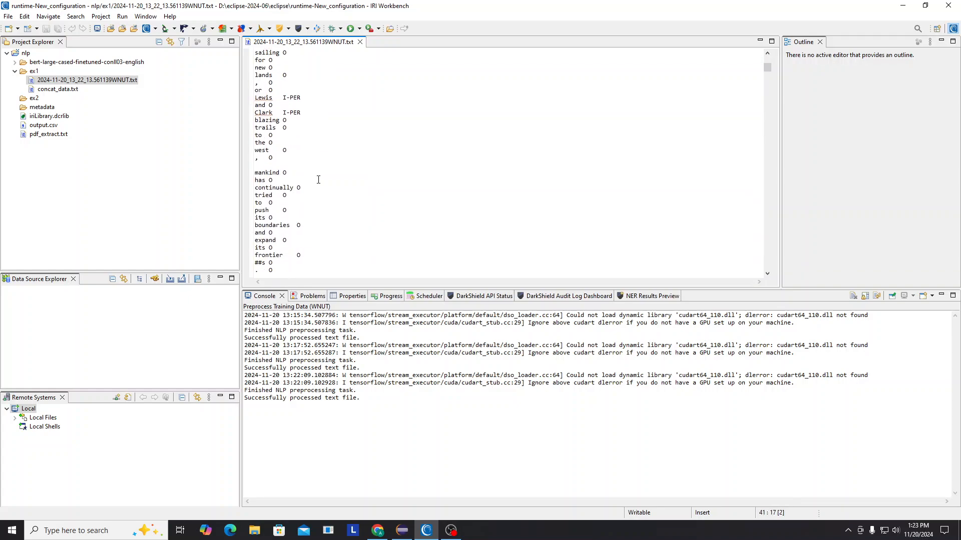
{"action": "scroll", "coordinate": [321, 184], "scroll_direction": "down", "scroll_amount": 5}
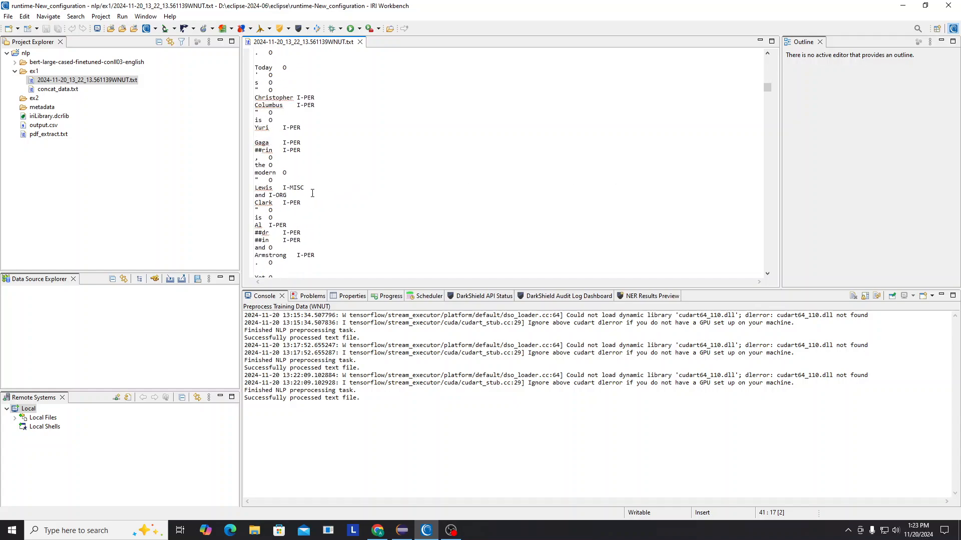
{"action": "scroll", "coordinate": [388, 206], "scroll_direction": "up", "scroll_amount": 8}
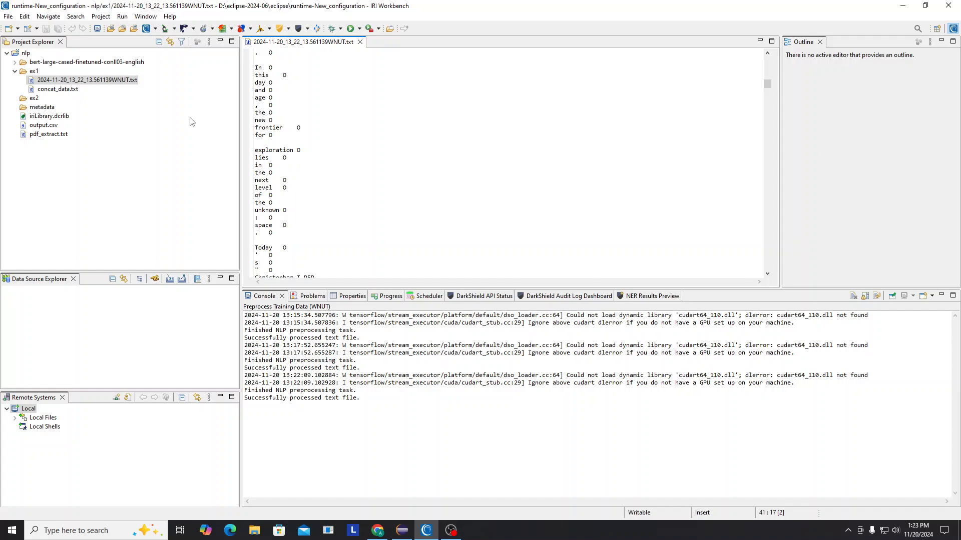
- Review the label definitions in config.json of the bert-large-cased-finetuned-conll03-english folder, then close the file and collapse the folder
{"action": "left_click", "coordinate": [15, 63]}
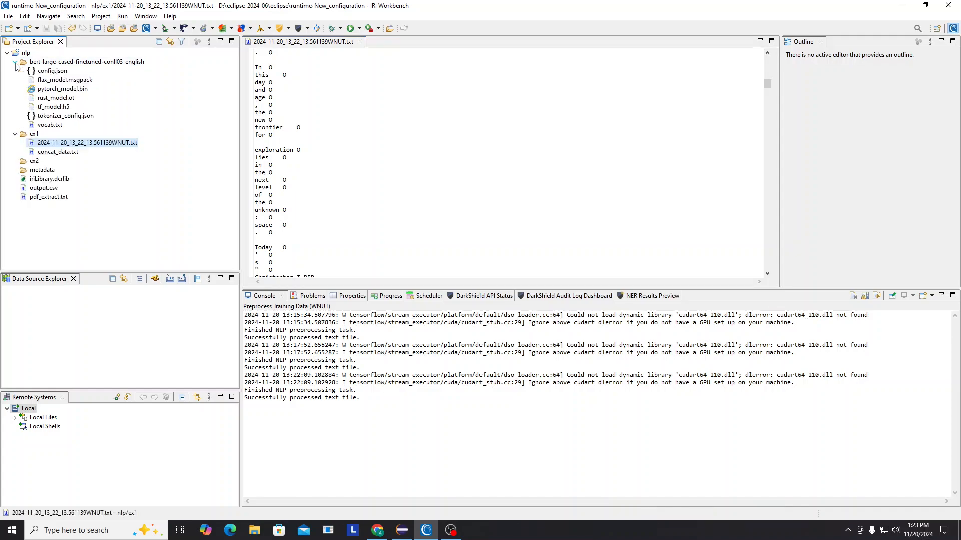
{"action": "left_click", "coordinate": [83, 63]}
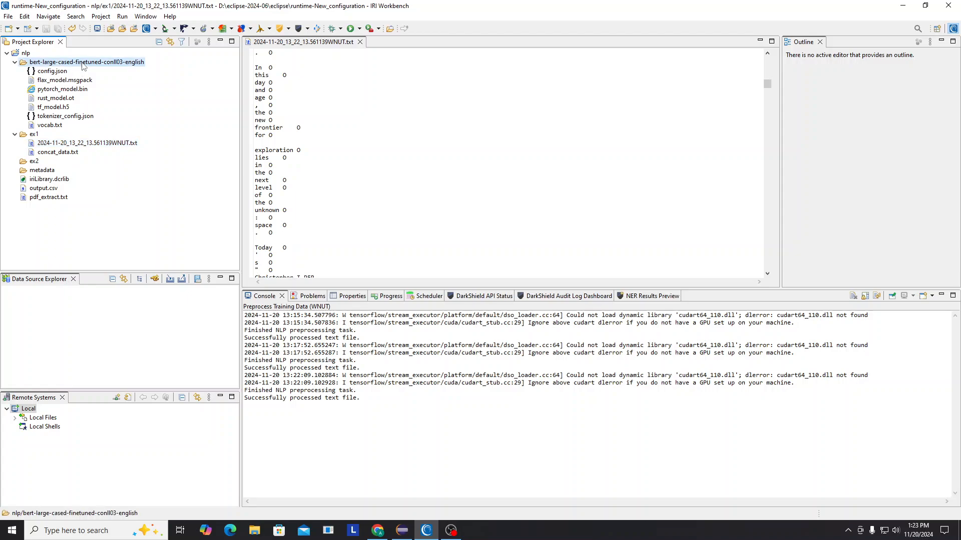
{"action": "double_click", "coordinate": [48, 71]}
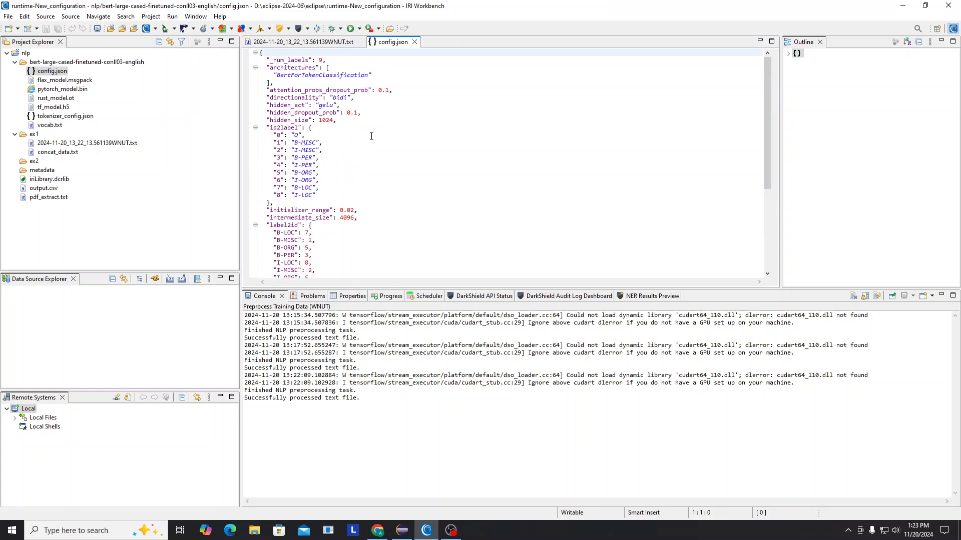
{"action": "left_click", "coordinate": [414, 42]}
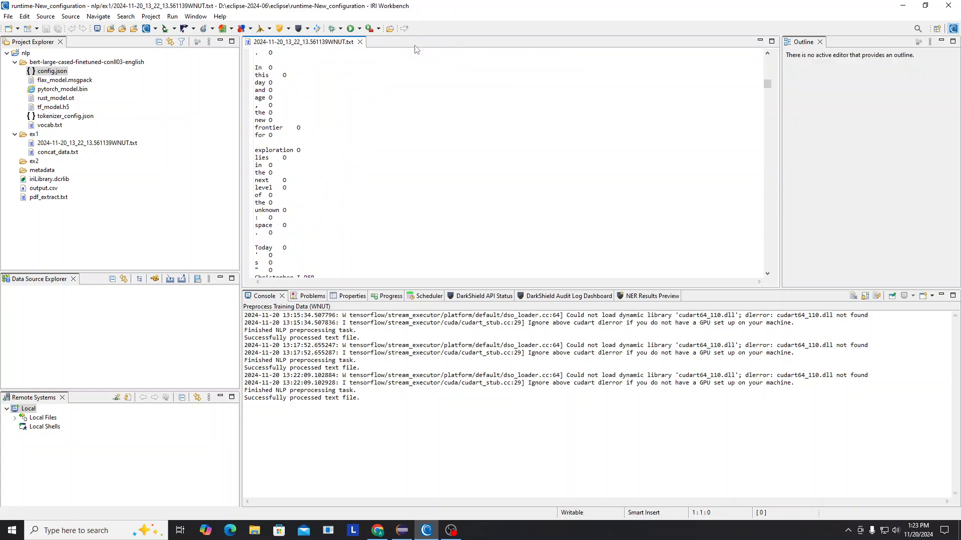
{"action": "left_click", "coordinate": [15, 62]}
{"action": "left_click", "coordinate": [25, 53]}
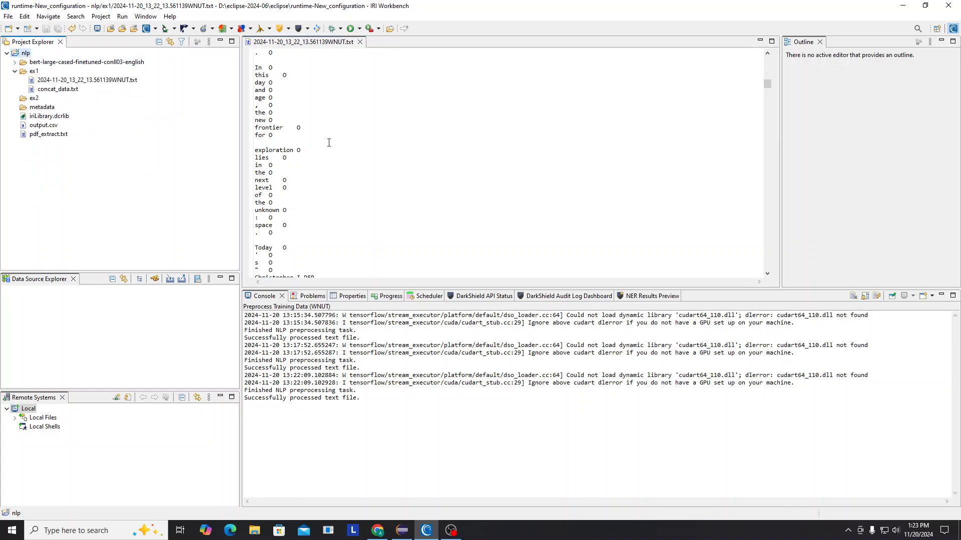
- Close the WNUT text file and start a new NLP task of the type NER Transformer Fine-tuning
{"action": "left_click", "coordinate": [360, 41]}
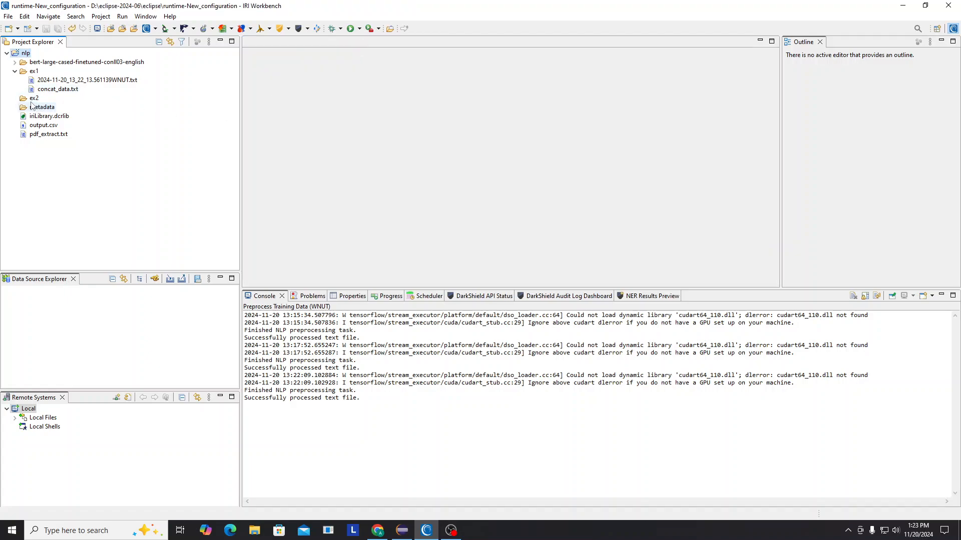
{"action": "left_click", "coordinate": [33, 98]}
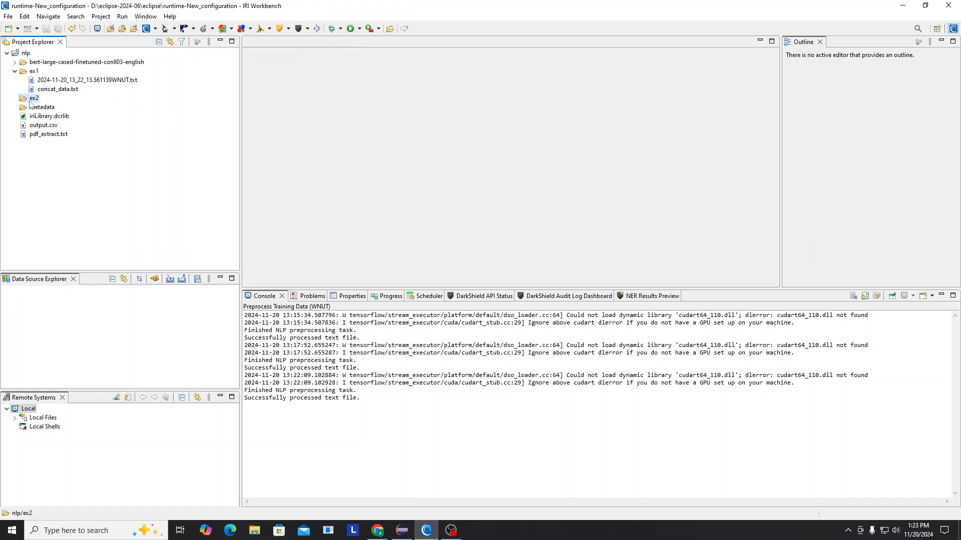
{"action": "left_click", "coordinate": [307, 29]}
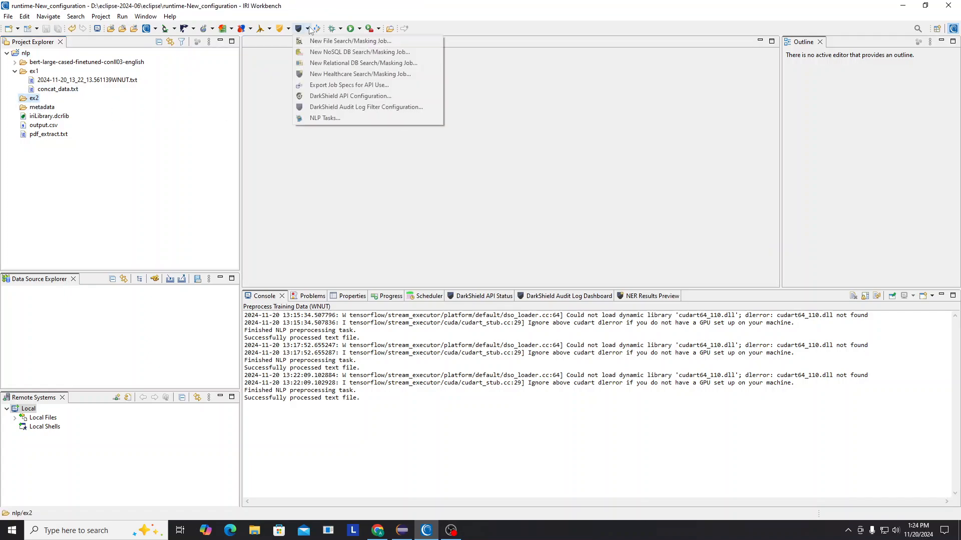
{"action": "left_click", "coordinate": [336, 120]}
{"action": "left_click", "coordinate": [493, 188]}
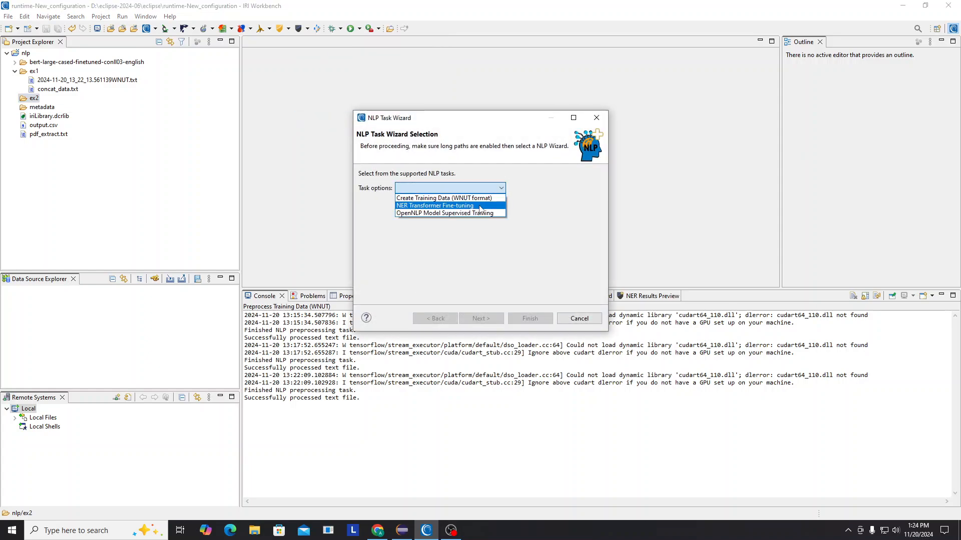
{"action": "left_click", "coordinate": [480, 206]}
{"action": "left_click", "coordinate": [481, 319]}
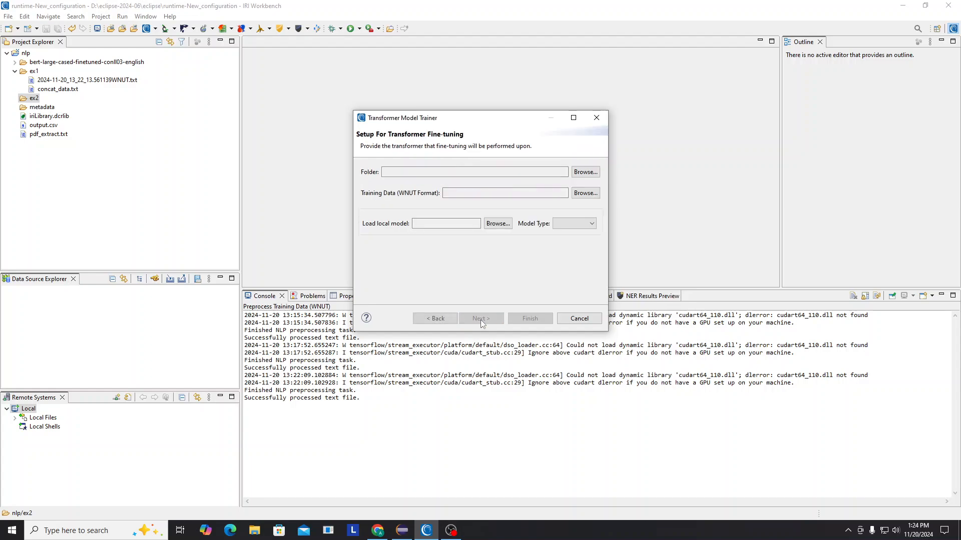
- Set the model type to PyTorch and load bert-large-cased-finetuned-conll03-english from the nlp folder as the local model to fine-tune
{"action": "left_click", "coordinate": [590, 173]}
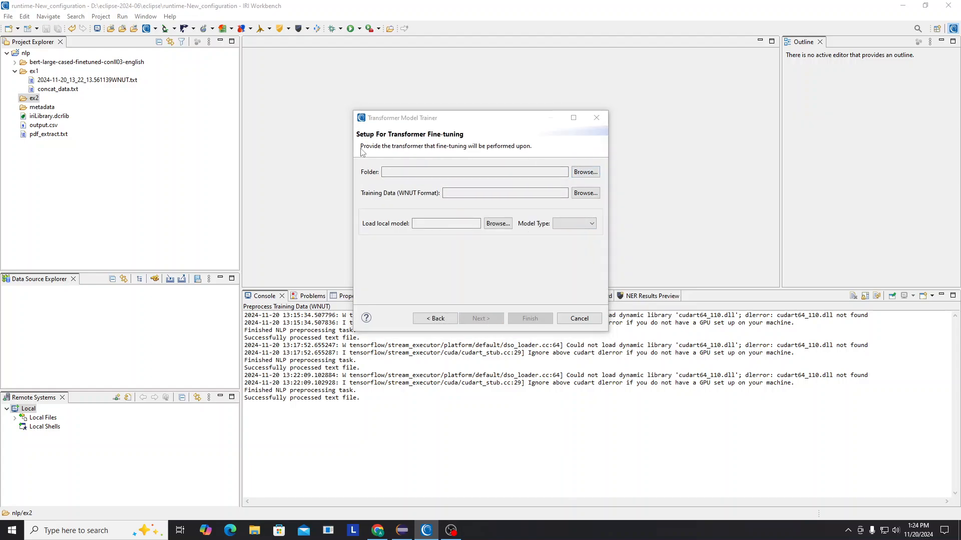
{"action": "left_click", "coordinate": [555, 330]}
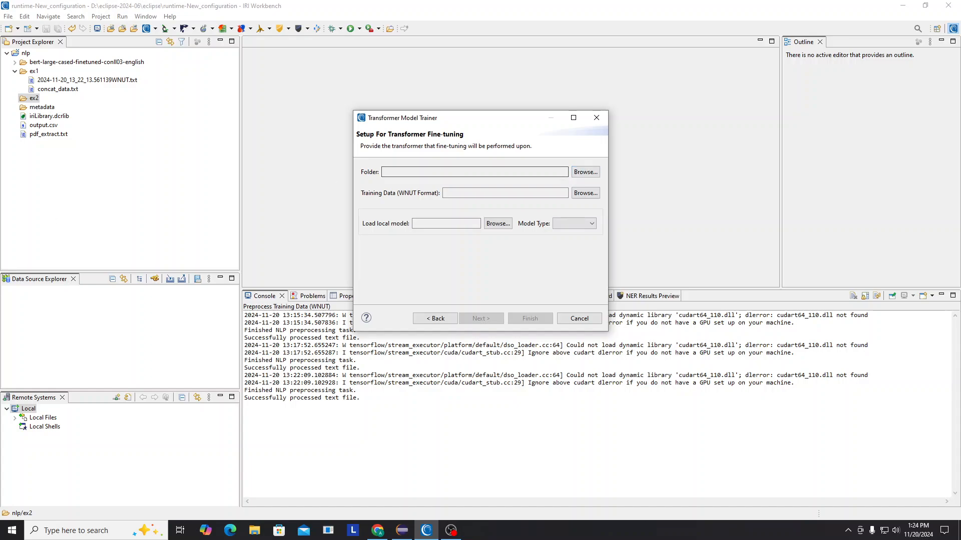
{"action": "left_click", "coordinate": [559, 225]}
{"action": "left_click", "coordinate": [563, 234]}
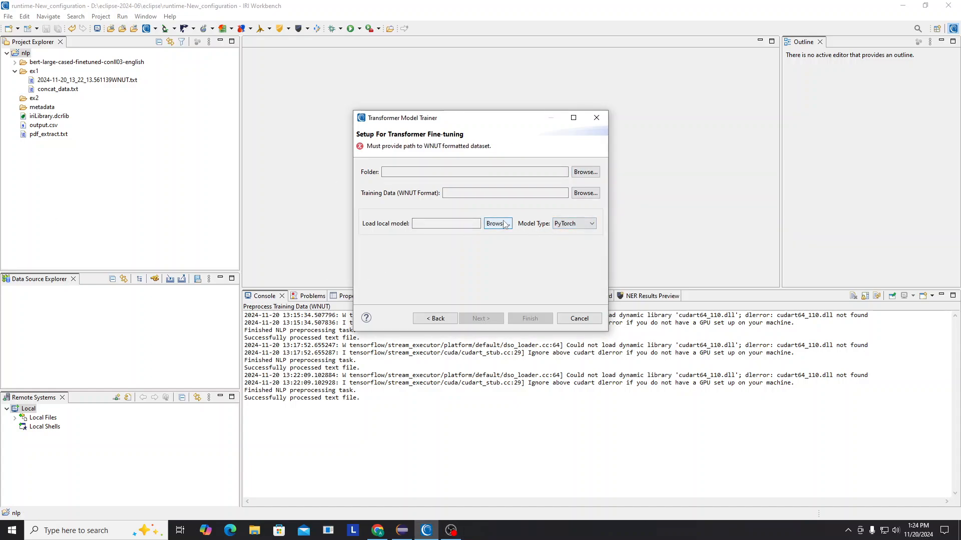
{"action": "left_click", "coordinate": [503, 228]}
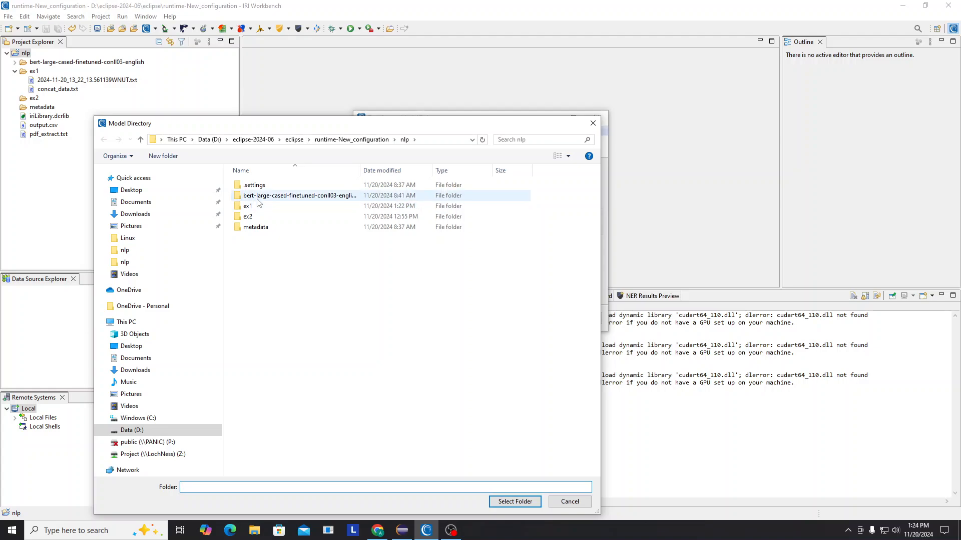
{"action": "left_click", "coordinate": [259, 199]}
{"action": "double_click", "coordinate": [260, 199]}
{"action": "left_click", "coordinate": [515, 501]}
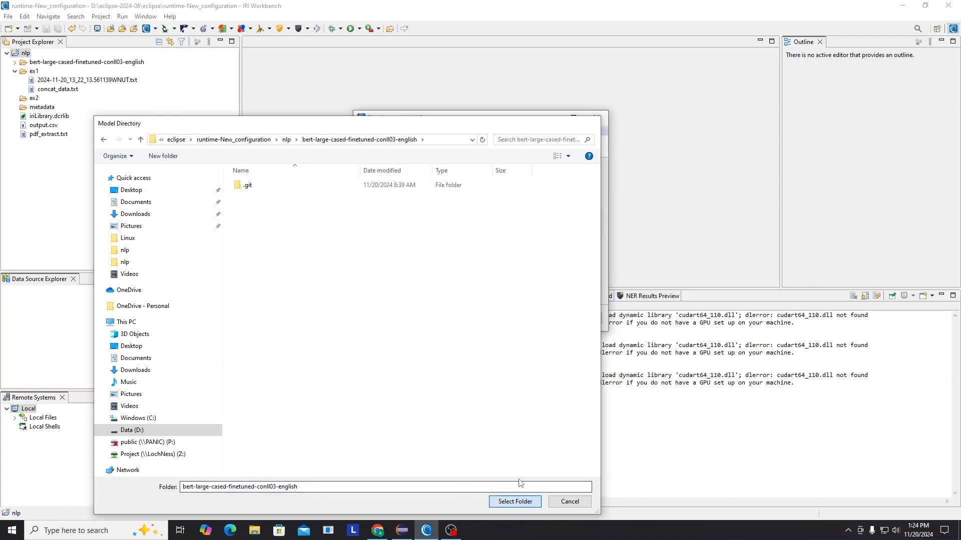
- Choose the ex2 folder of the nlp project as the fine-tuning folder
{"action": "left_click", "coordinate": [586, 172]}
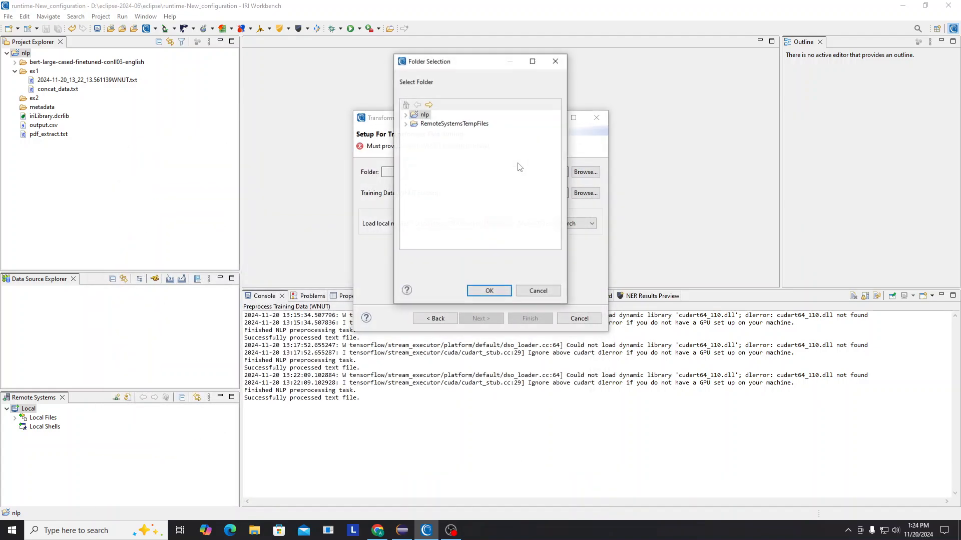
{"action": "left_click", "coordinate": [406, 115]}
{"action": "left_click", "coordinate": [432, 151]}
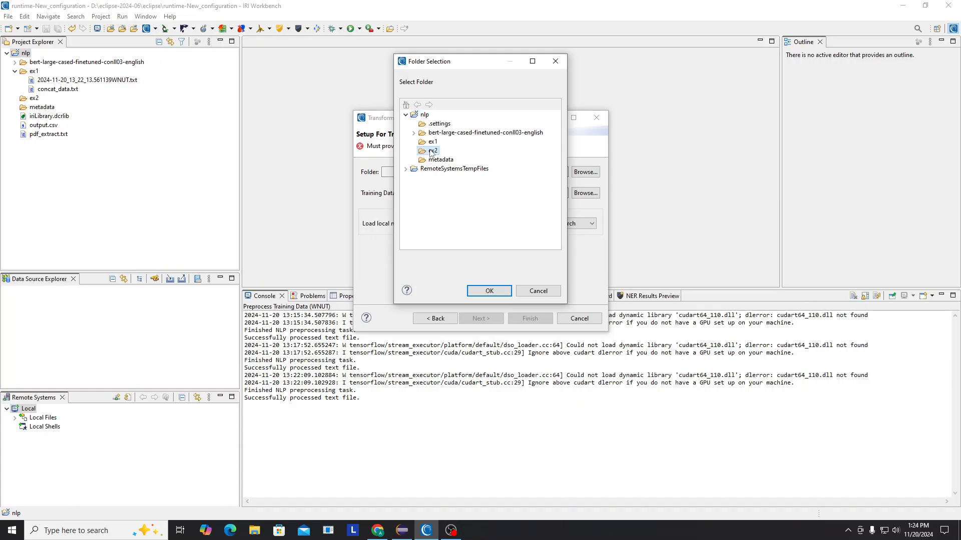
{"action": "left_click", "coordinate": [490, 290]}
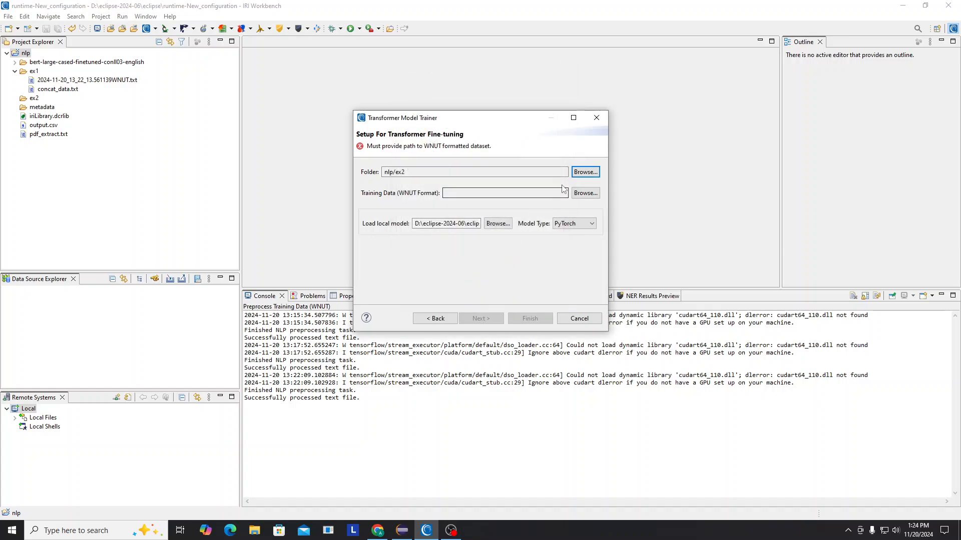
- Supply 2024-11-20_13_22_13.561139WNUT.txt from nlp/ex1 as the WNUT training data and continue to the training data refinement page
{"action": "left_click", "coordinate": [581, 193]}
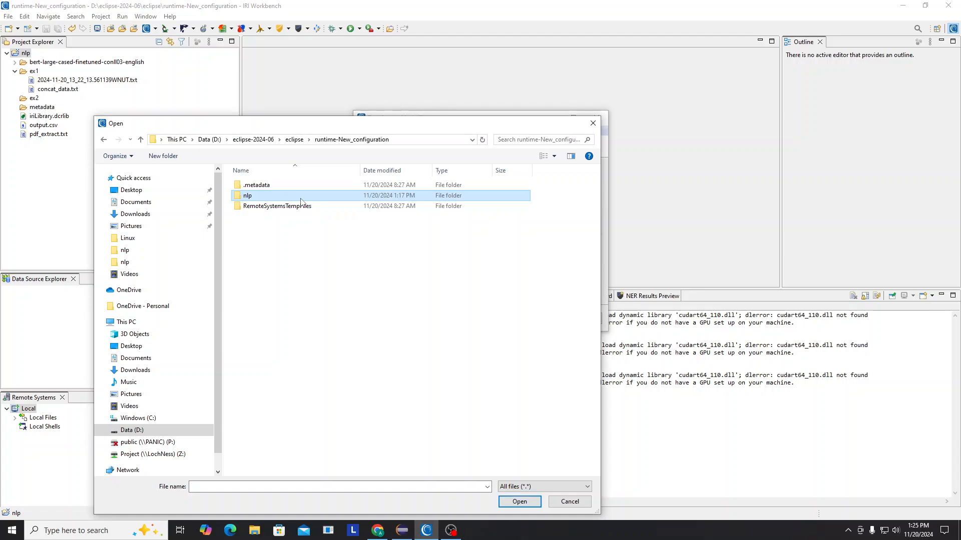
{"action": "double_click", "coordinate": [300, 198]}
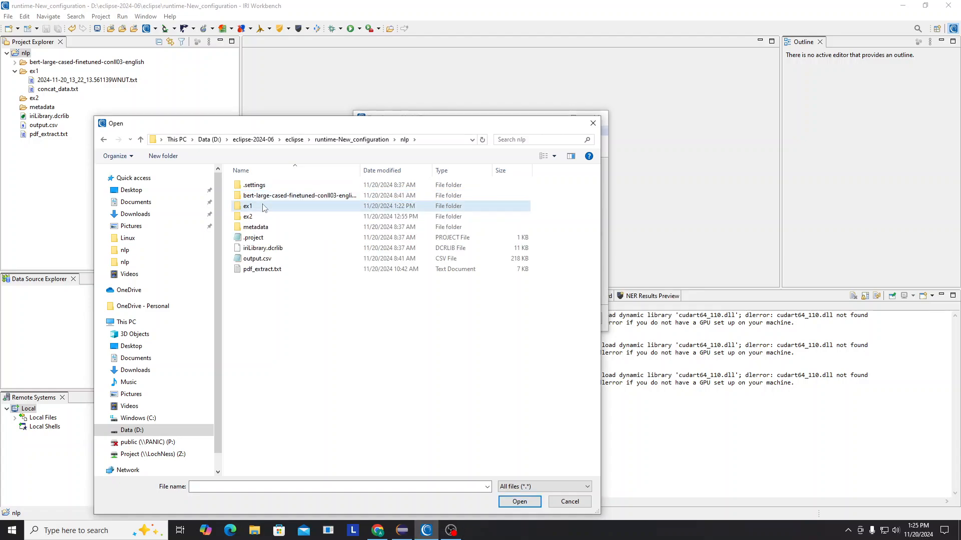
{"action": "double_click", "coordinate": [266, 205]}
{"action": "left_click", "coordinate": [281, 186]}
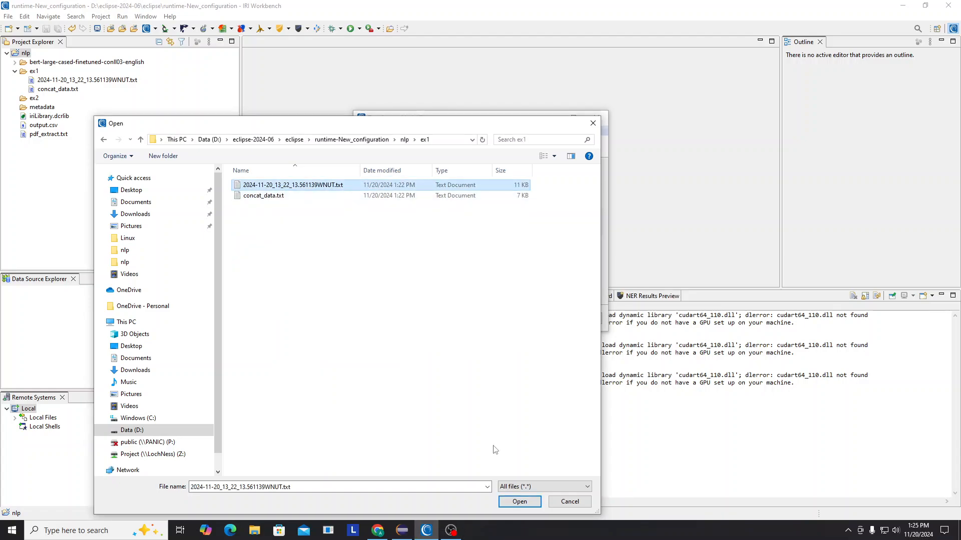
{"action": "left_click", "coordinate": [517, 501]}
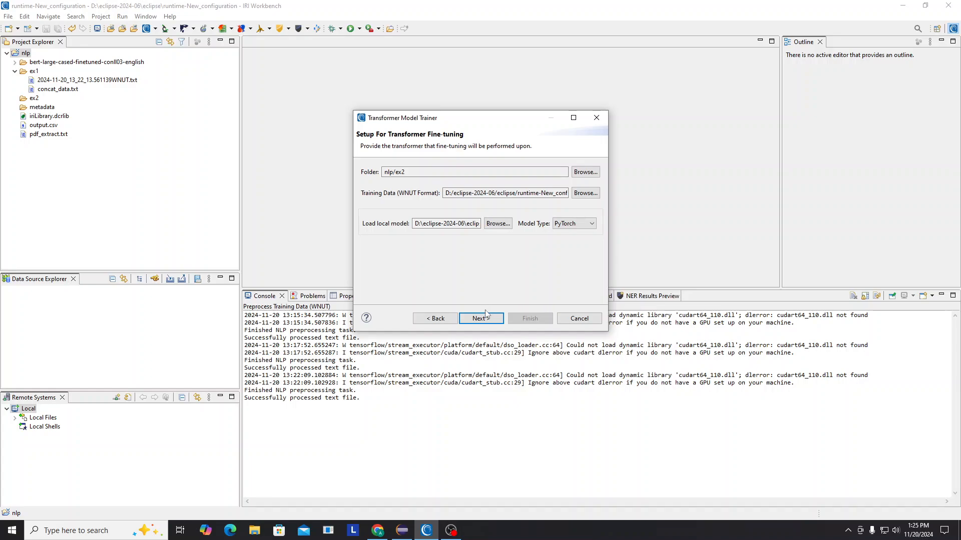
{"action": "left_click", "coordinate": [482, 319]}
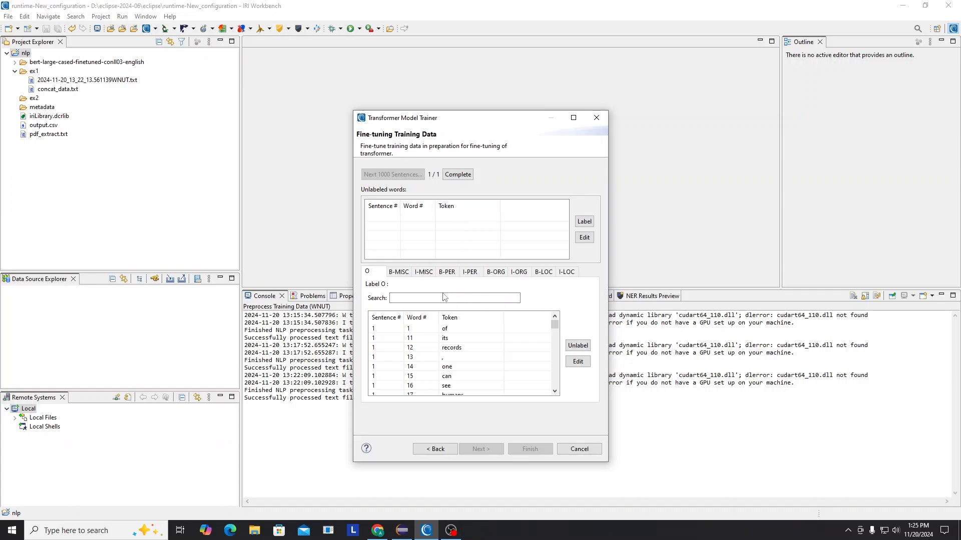
- Look through the tokens labelled O, checking the words listed for the early and the late sentences
{"action": "scroll", "coordinate": [460, 332], "scroll_direction": "down", "scroll_amount": 3}
{"action": "scroll", "coordinate": [463, 337], "scroll_direction": "down", "scroll_amount": 5}
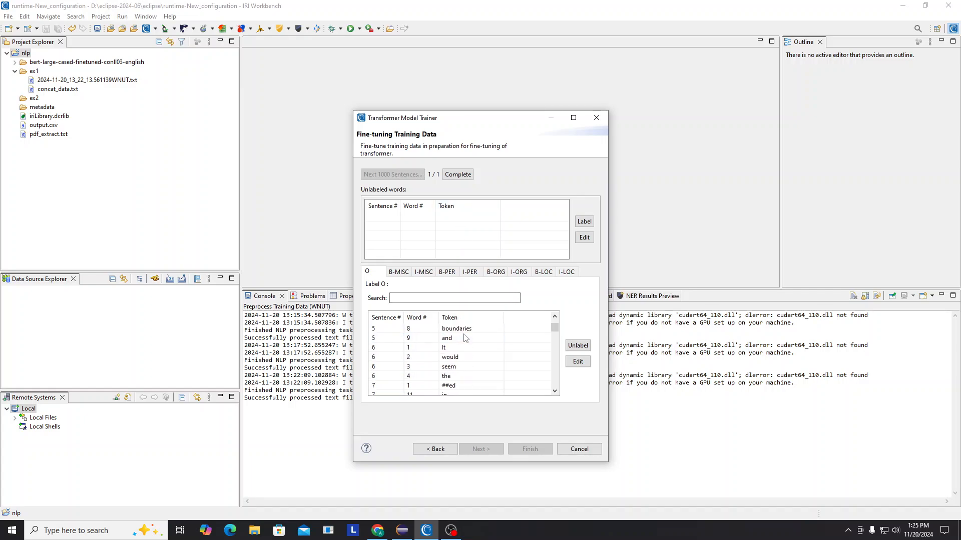
{"action": "left_click_drag", "start_coordinate": [554, 330], "coordinate": [555, 380]}
{"action": "scroll", "coordinate": [510, 350], "scroll_direction": "up", "scroll_amount": 20}
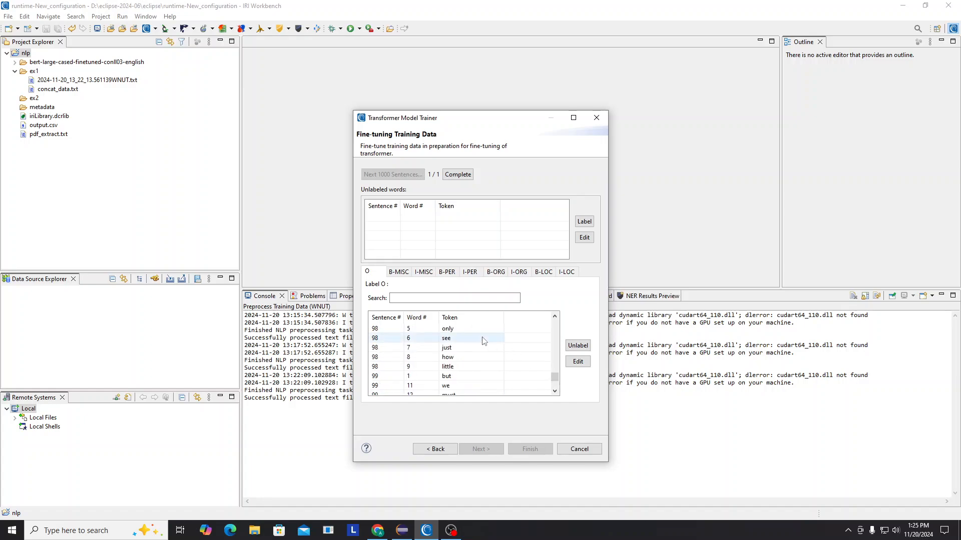
{"action": "scroll", "coordinate": [471, 340], "scroll_direction": "up", "scroll_amount": 10}
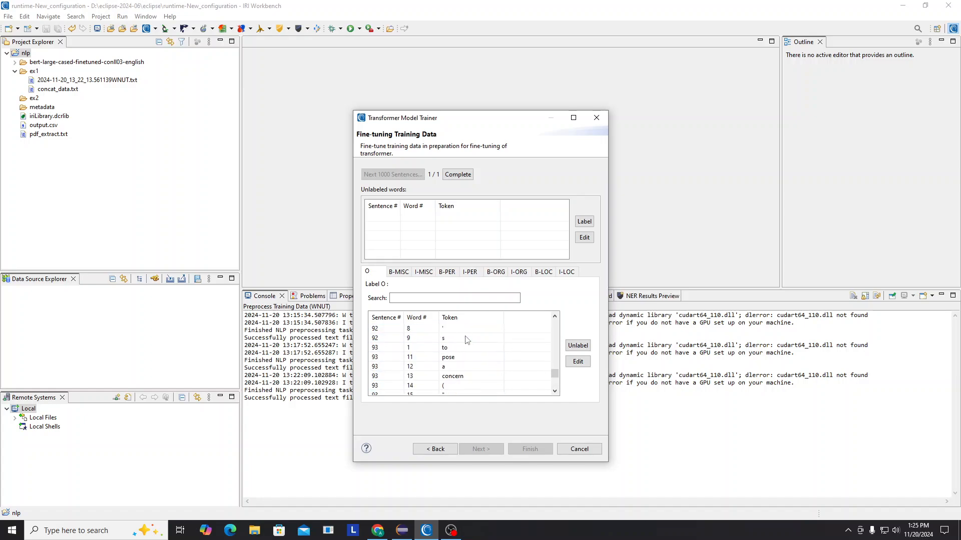
{"action": "scroll", "coordinate": [493, 342], "scroll_direction": "down", "scroll_amount": 10}
{"action": "scroll", "coordinate": [496, 351], "scroll_direction": "down", "scroll_amount": 20}
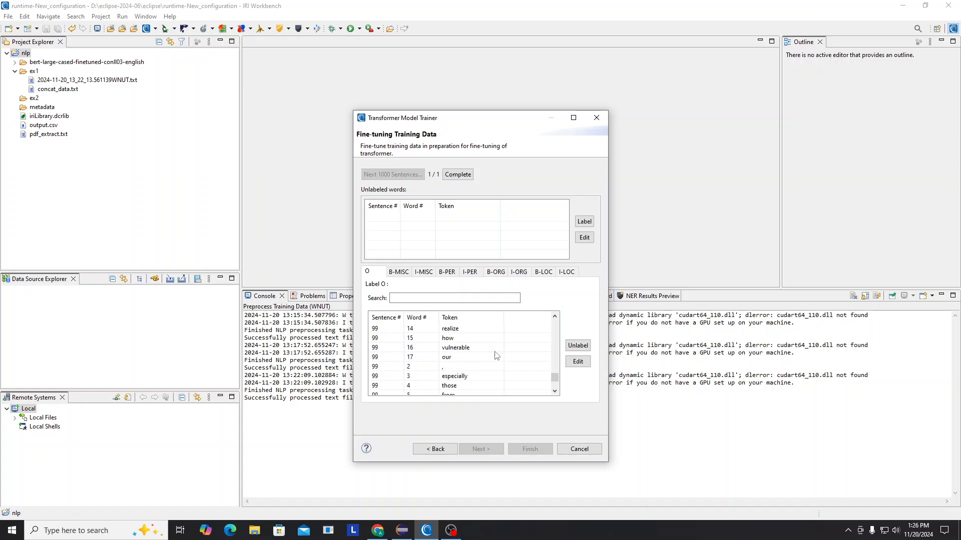
{"action": "scroll", "coordinate": [495, 356], "scroll_direction": "down", "scroll_amount": 15}
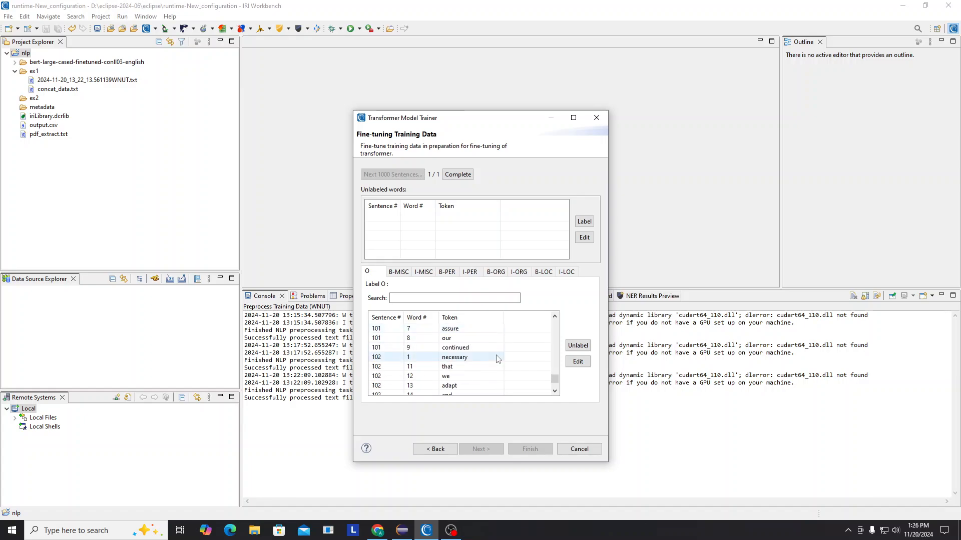
{"action": "scroll", "coordinate": [493, 350], "scroll_direction": "down", "scroll_amount": 20}
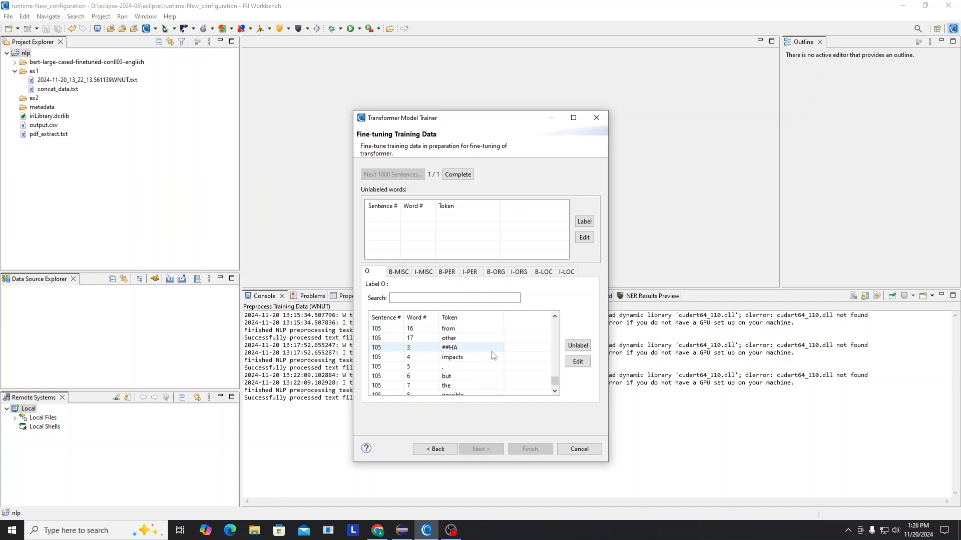
- Examine the remaining O tokens and those under the MISC, B-PER, I-ORG and LOC labels for words assigned to the wrong label
{"action": "scroll", "coordinate": [494, 353], "scroll_direction": "down", "scroll_amount": 5}
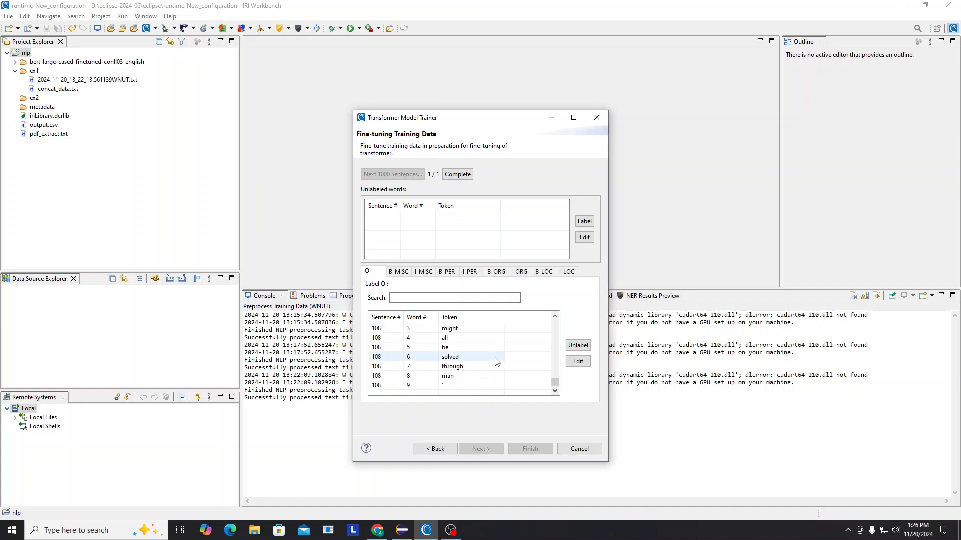
{"action": "left_click", "coordinate": [400, 273]}
{"action": "left_click", "coordinate": [423, 271]}
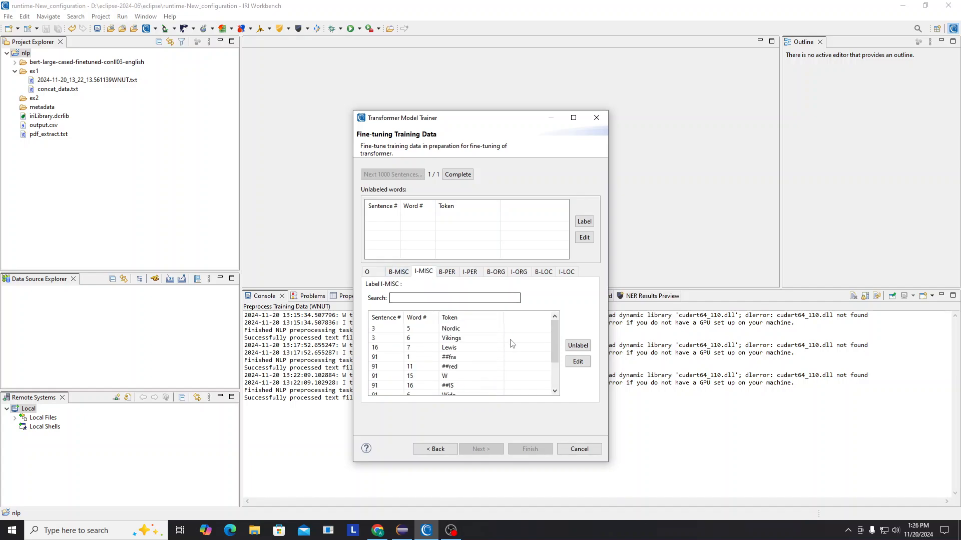
{"action": "scroll", "coordinate": [508, 342], "scroll_direction": "down", "scroll_amount": 2}
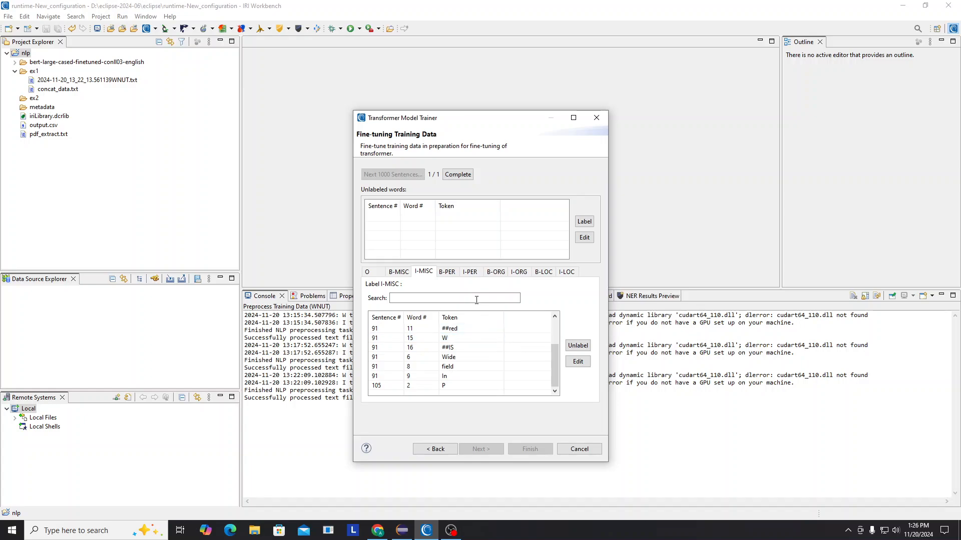
{"action": "left_click", "coordinate": [441, 272]}
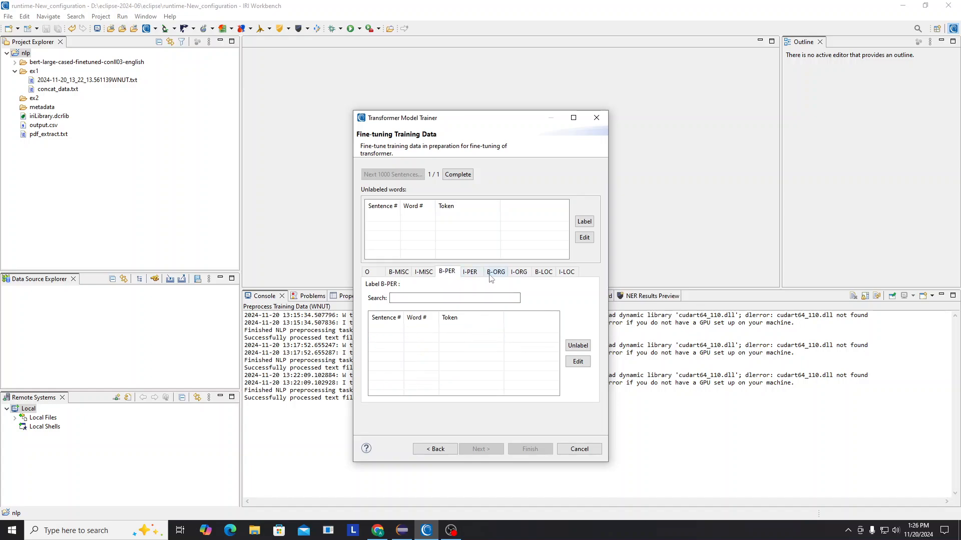
{"action": "left_click", "coordinate": [518, 273]}
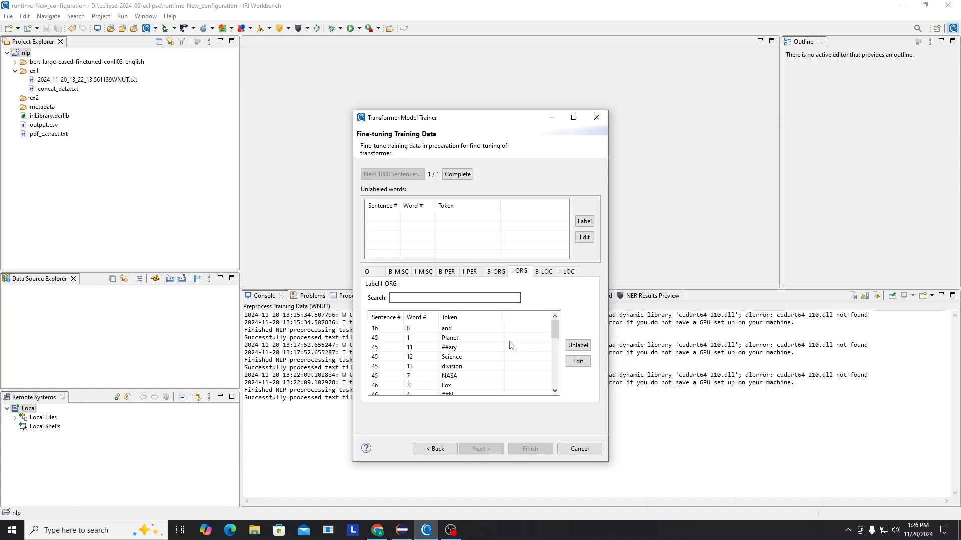
{"action": "scroll", "coordinate": [510, 347], "scroll_direction": "down", "scroll_amount": 6}
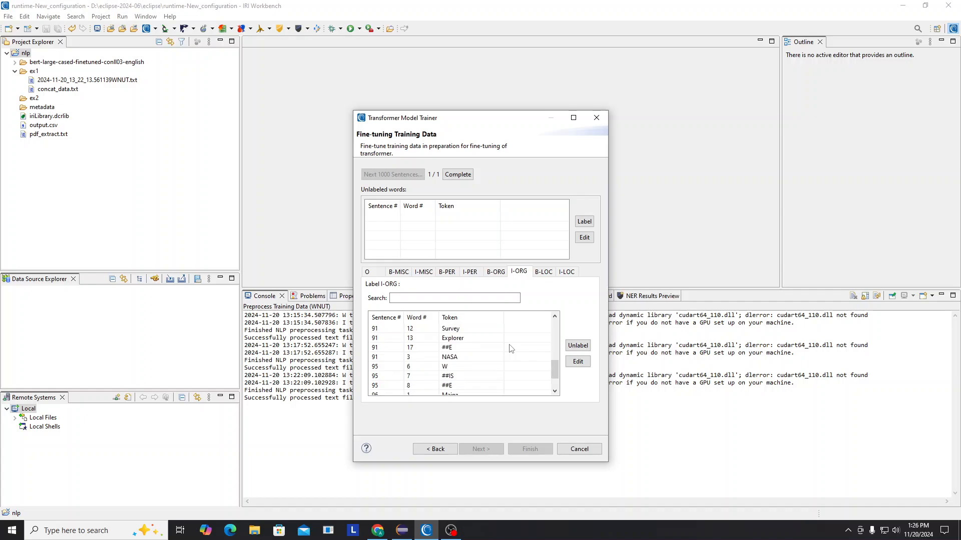
{"action": "scroll", "coordinate": [511, 349], "scroll_direction": "down", "scroll_amount": 1}
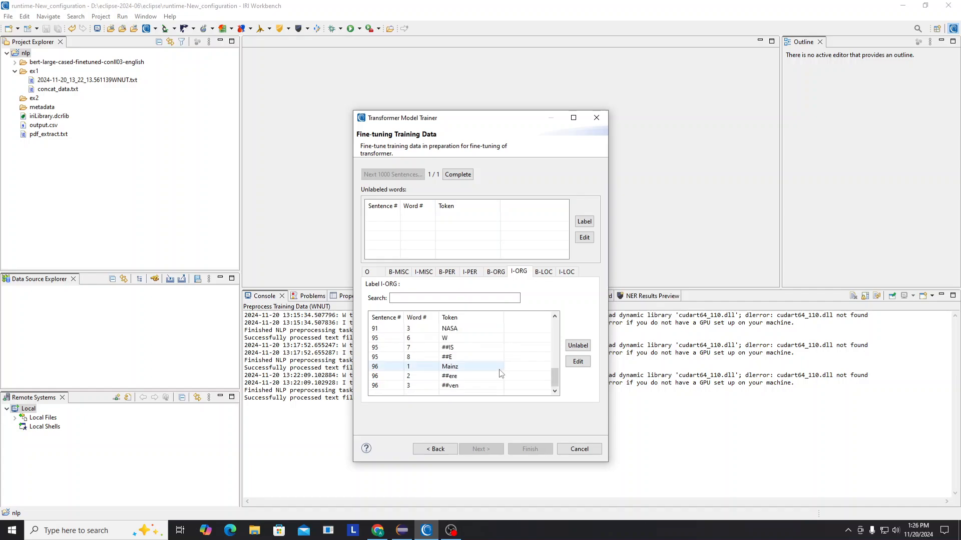
{"action": "left_click", "coordinate": [543, 275]}
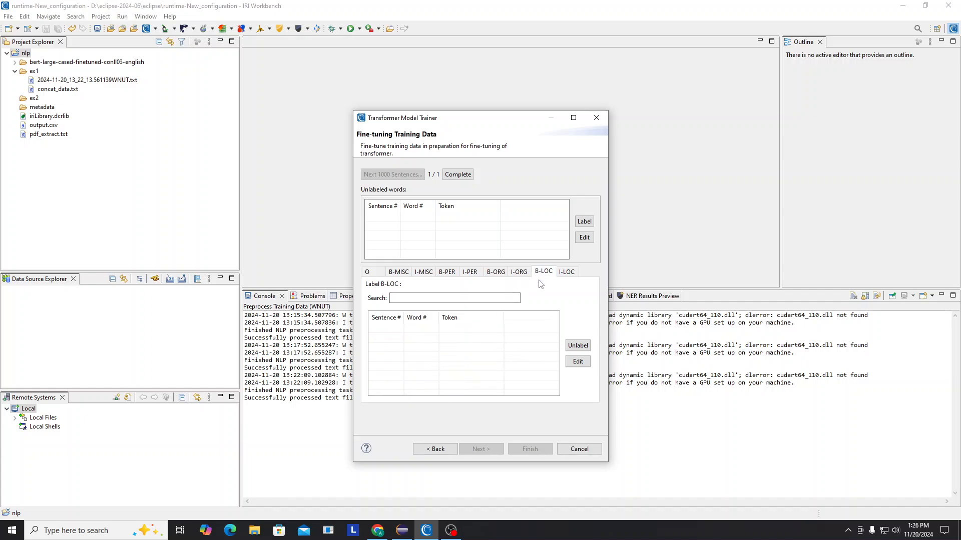
{"action": "left_click", "coordinate": [565, 273]}
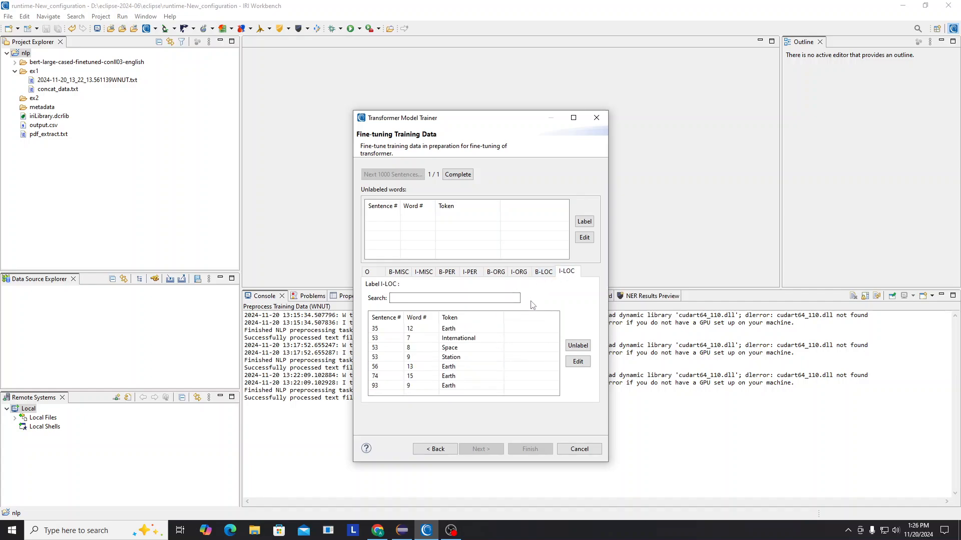
{"action": "left_click", "coordinate": [520, 273]}
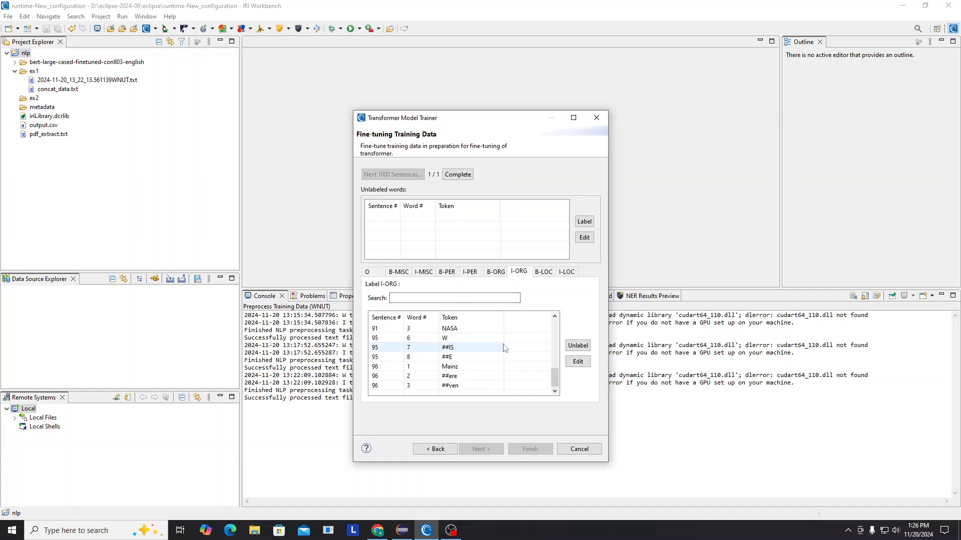
{"action": "scroll", "coordinate": [502, 346], "scroll_direction": "up", "scroll_amount": 10}
{"action": "scroll", "coordinate": [502, 346], "scroll_direction": "down", "scroll_amount": 10}
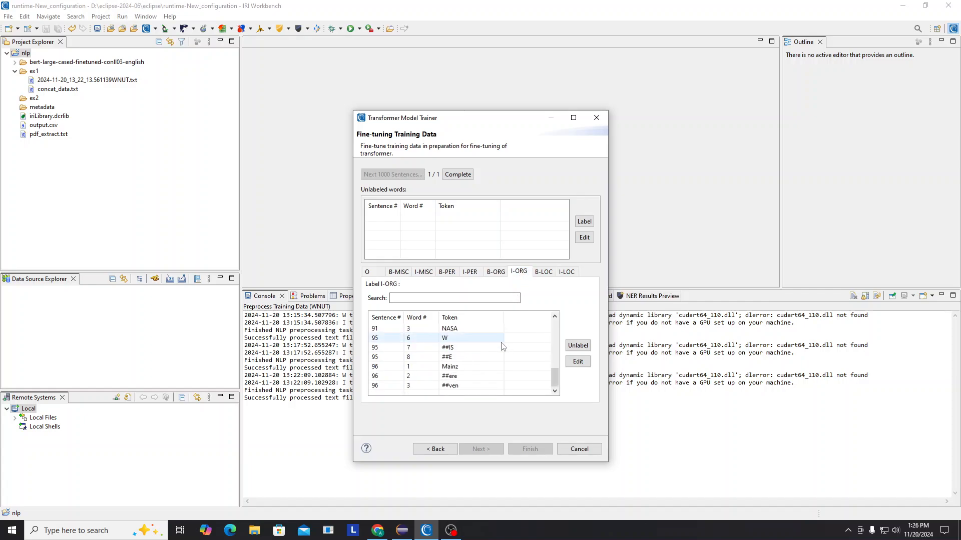
- Remove the I-ORG label from words 1, 2 and 3 of sentence 96, checking the PER labels for comparison
{"action": "left_click", "coordinate": [470, 369]}
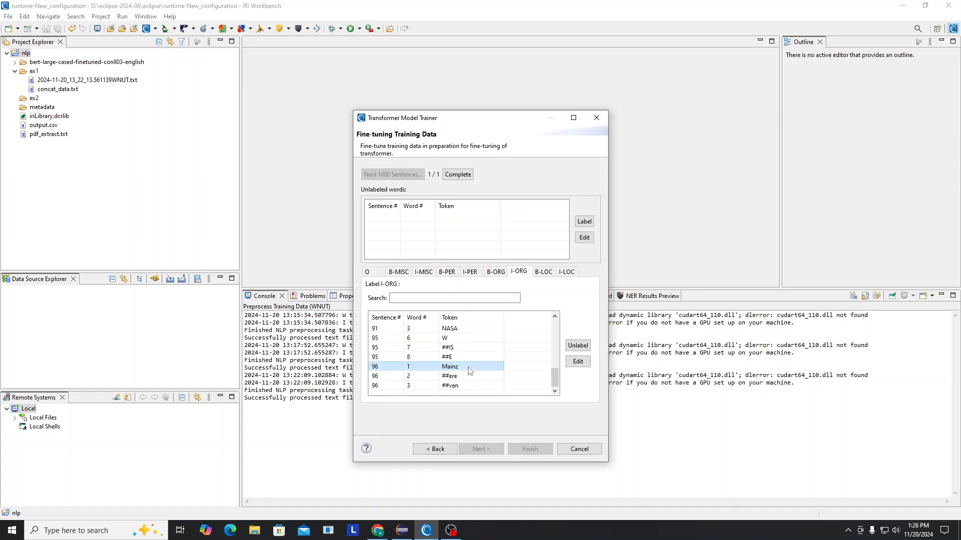
{"action": "left_click", "coordinate": [471, 272]}
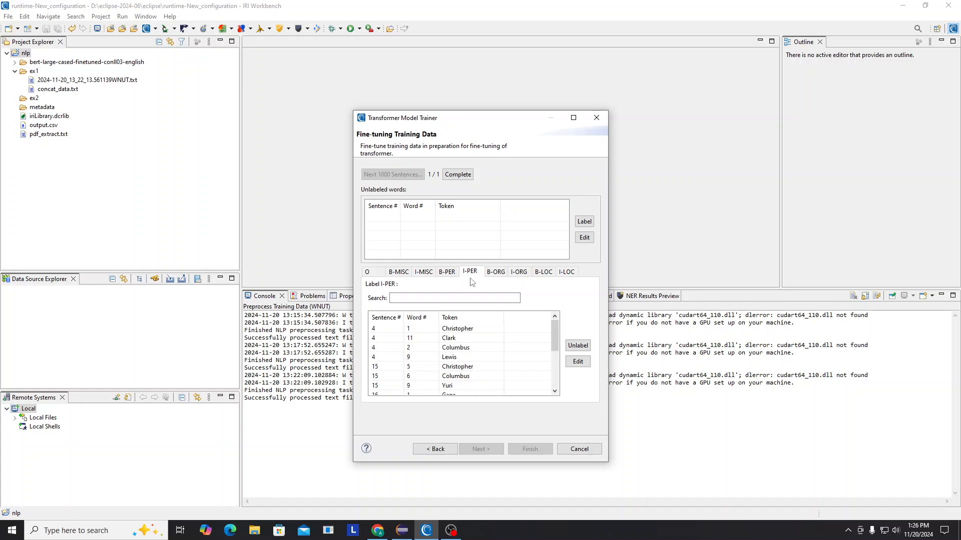
{"action": "scroll", "coordinate": [476, 354], "scroll_direction": "down", "scroll_amount": 2}
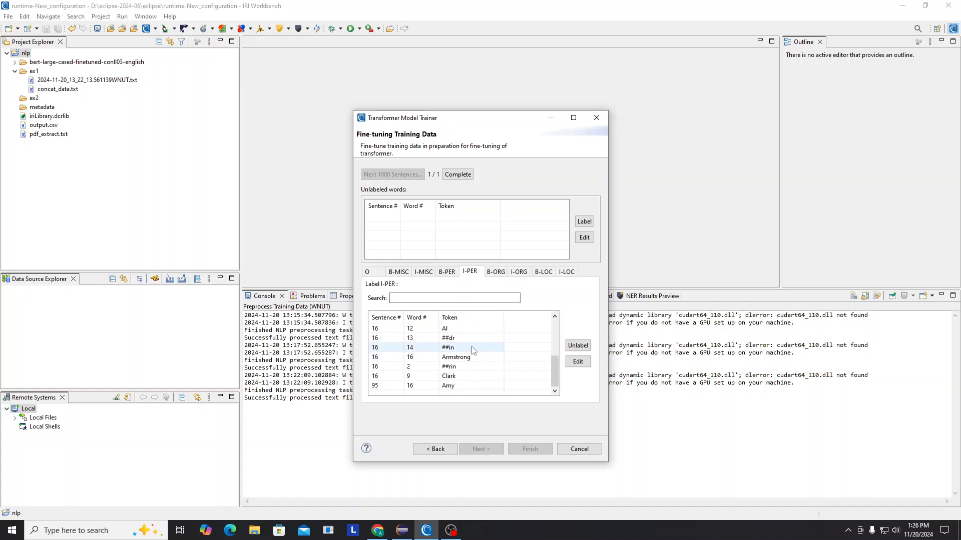
{"action": "left_click", "coordinate": [446, 271]}
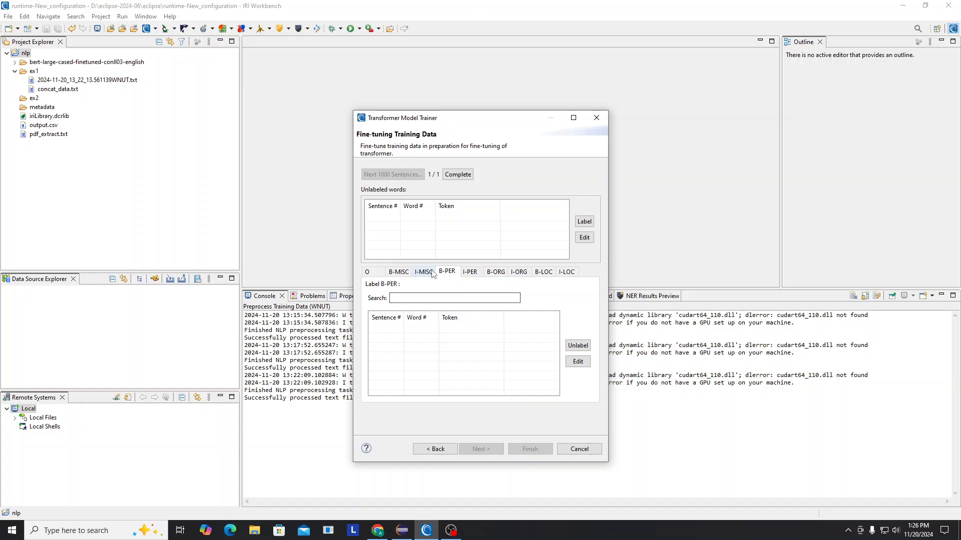
{"action": "left_click", "coordinate": [494, 272]}
{"action": "left_click", "coordinate": [516, 273]}
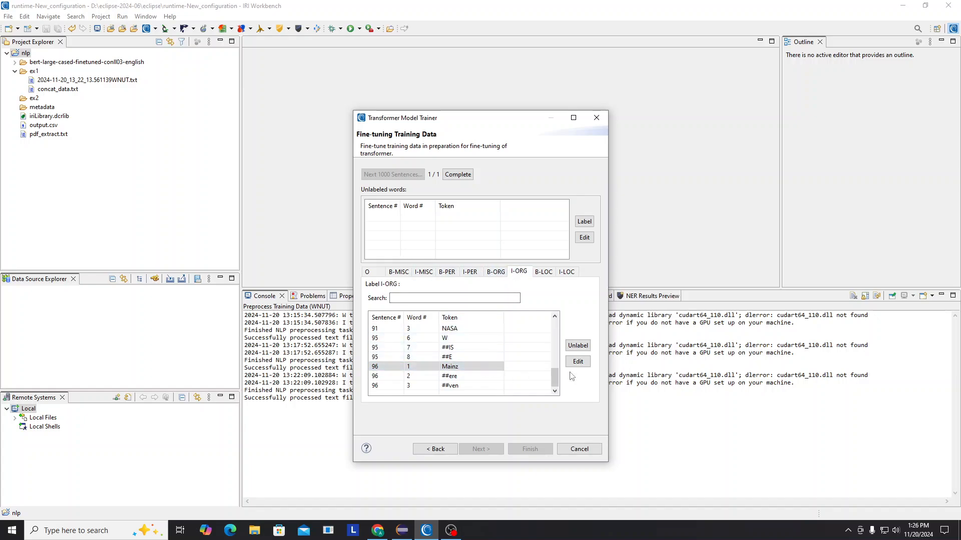
{"action": "left_click", "coordinate": [576, 346]}
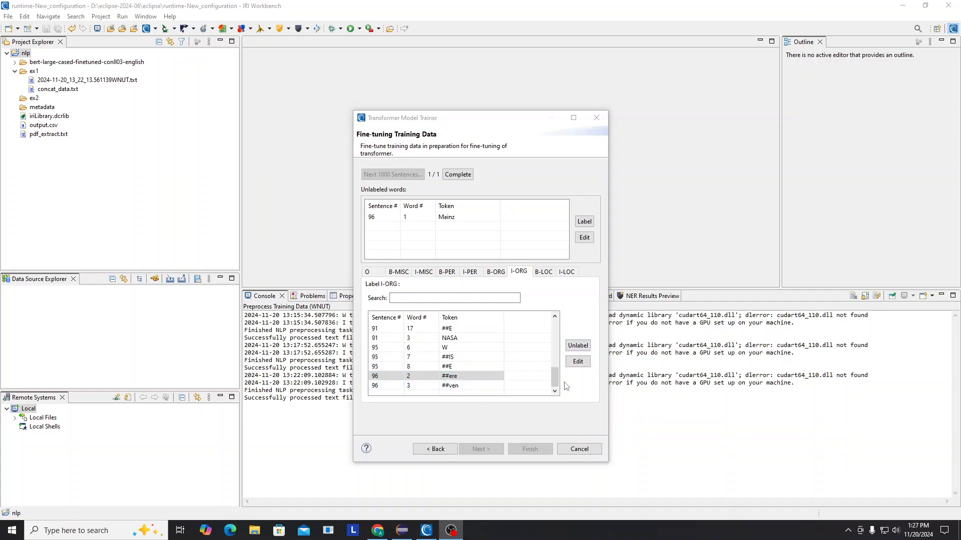
{"action": "left_click", "coordinate": [578, 346]}
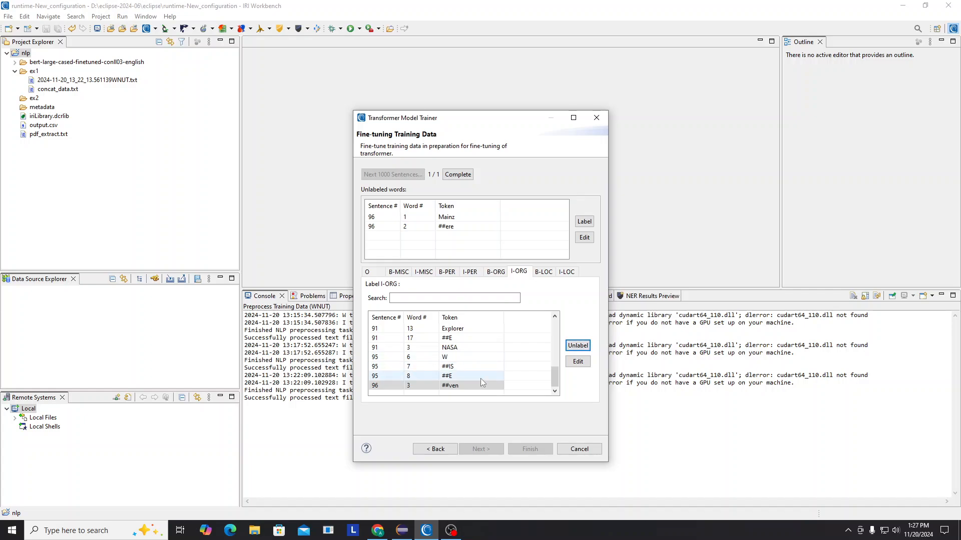
{"action": "left_click", "coordinate": [574, 350]}
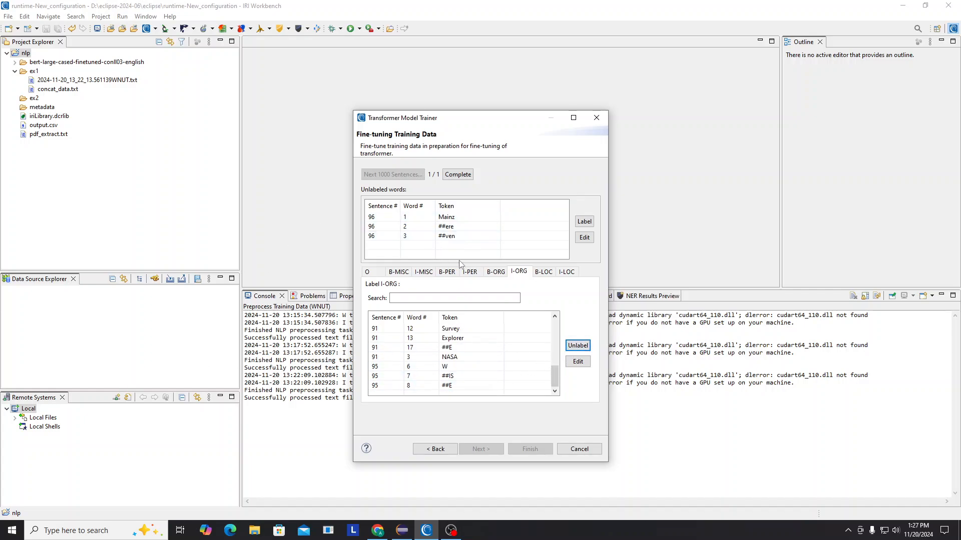
- Assign the I-PER label to all three unlabelled tokens of sentence 96
{"action": "left_click", "coordinate": [471, 273]}
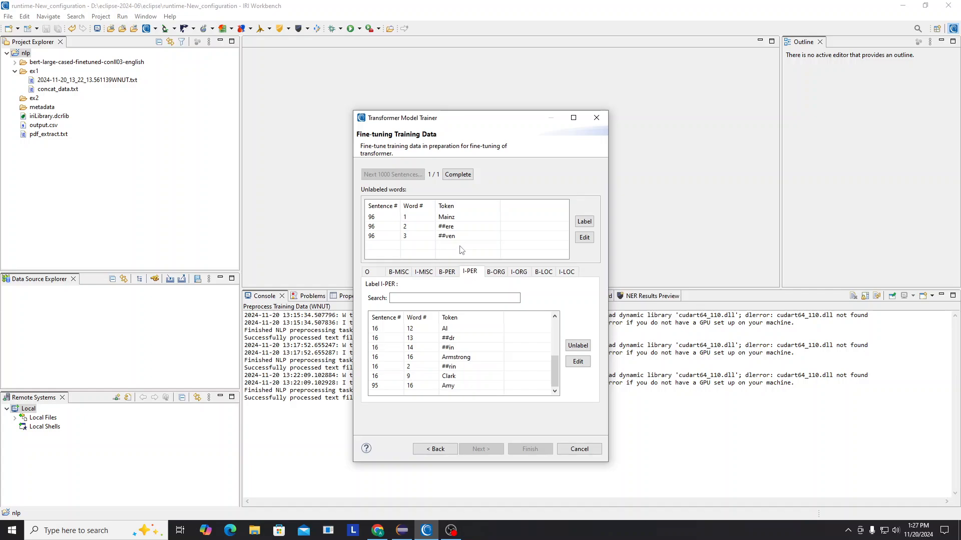
{"action": "left_click", "coordinate": [447, 217]}
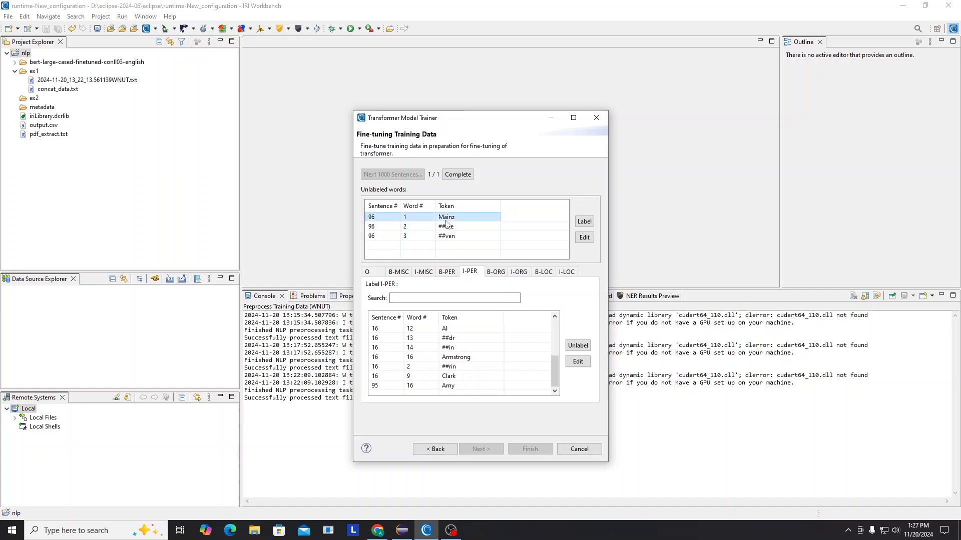
{"action": "left_click", "coordinate": [584, 222]}
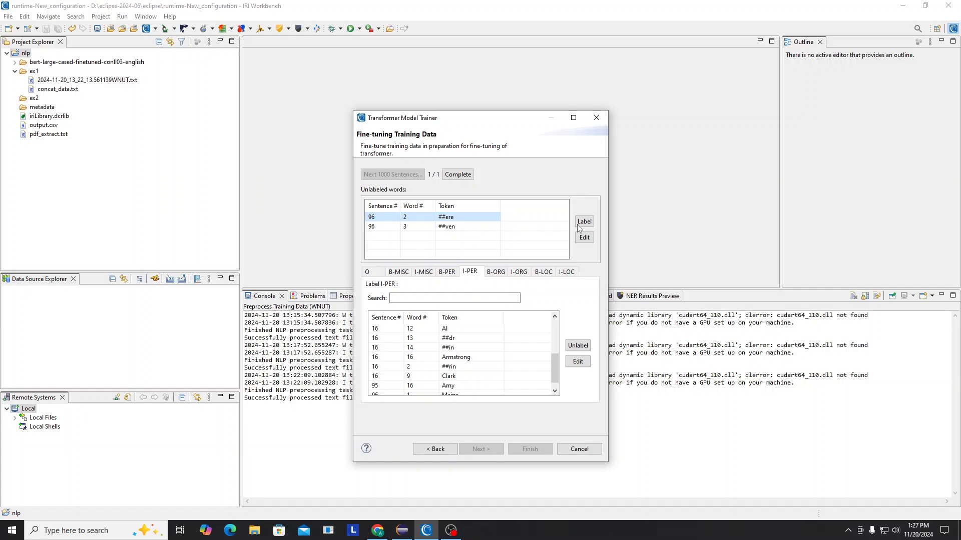
{"action": "left_click", "coordinate": [583, 224]}
{"action": "left_click", "coordinate": [583, 222]}
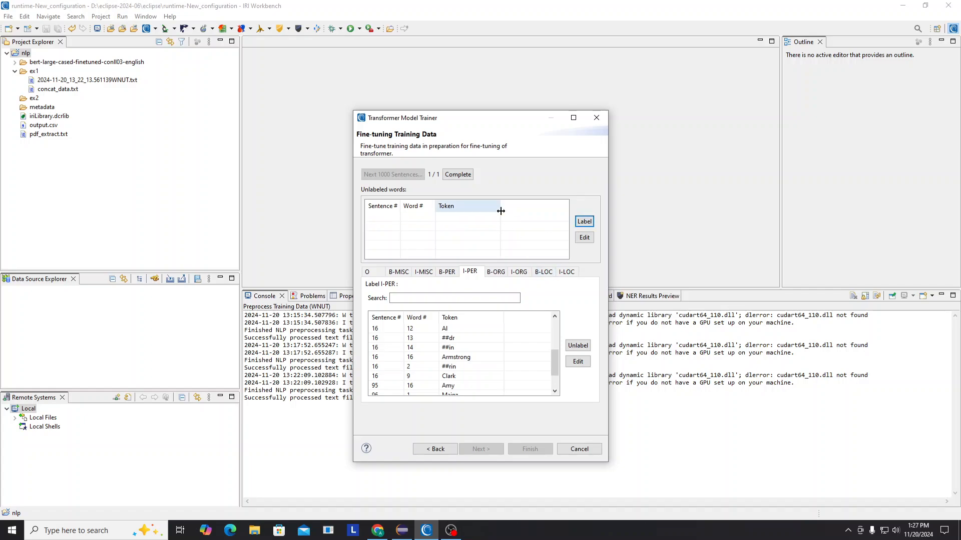
- Mark the training data refinement as complete and finish the wizard to run the NER fine-tuning
{"action": "left_click", "coordinate": [457, 175]}
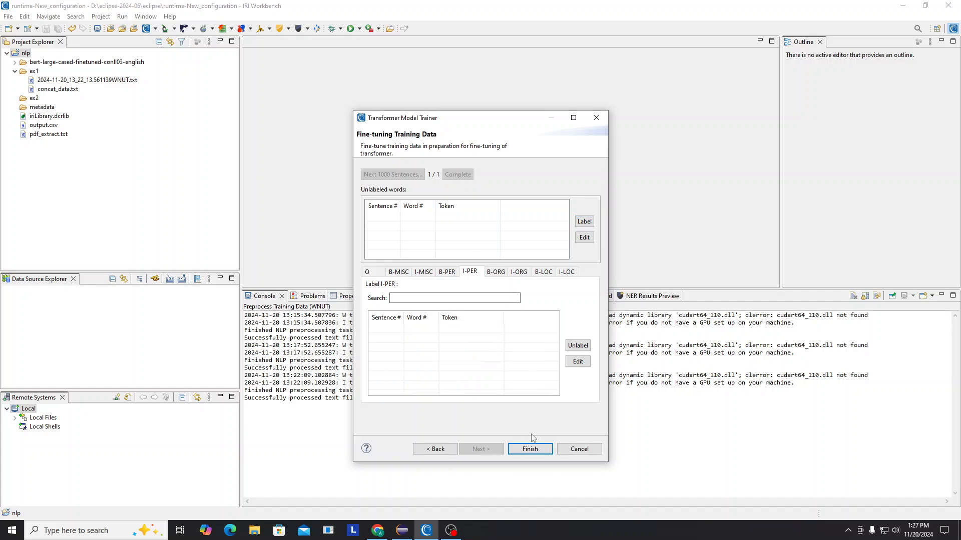
{"action": "left_click", "coordinate": [530, 449]}
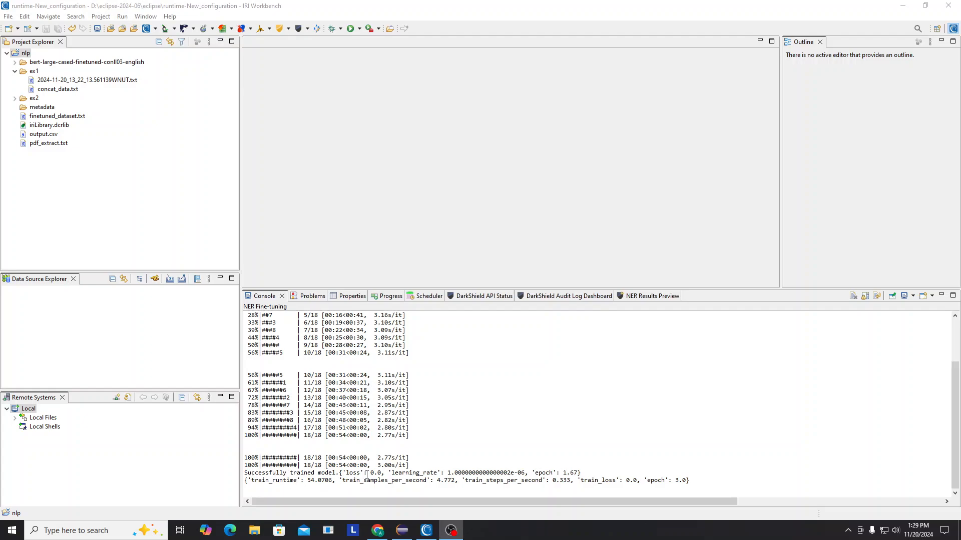
- Examine the fine-tuned model files in the ex2 folder and the original files in the bert-large-cased-finetuned-conll03-english folder
{"action": "left_click", "coordinate": [15, 99]}
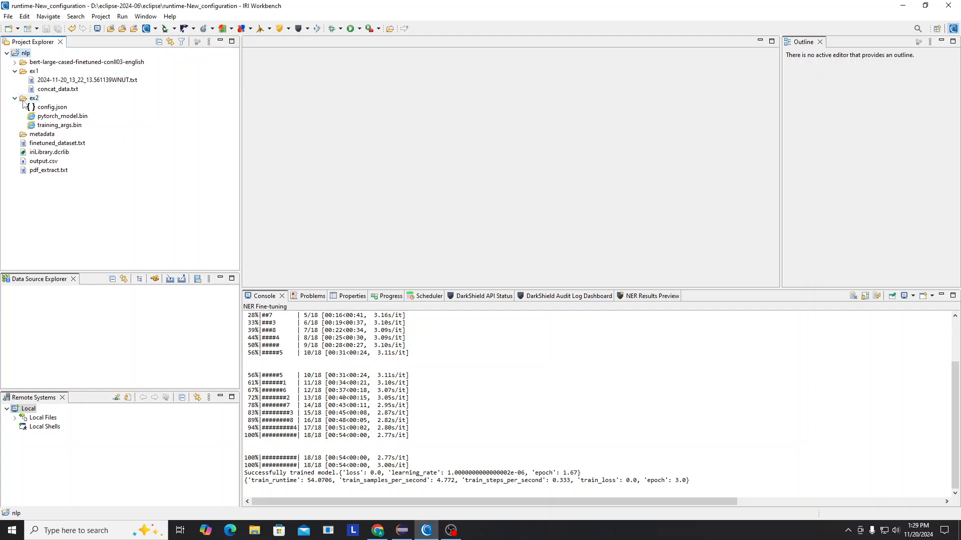
{"action": "left_click", "coordinate": [59, 127]}
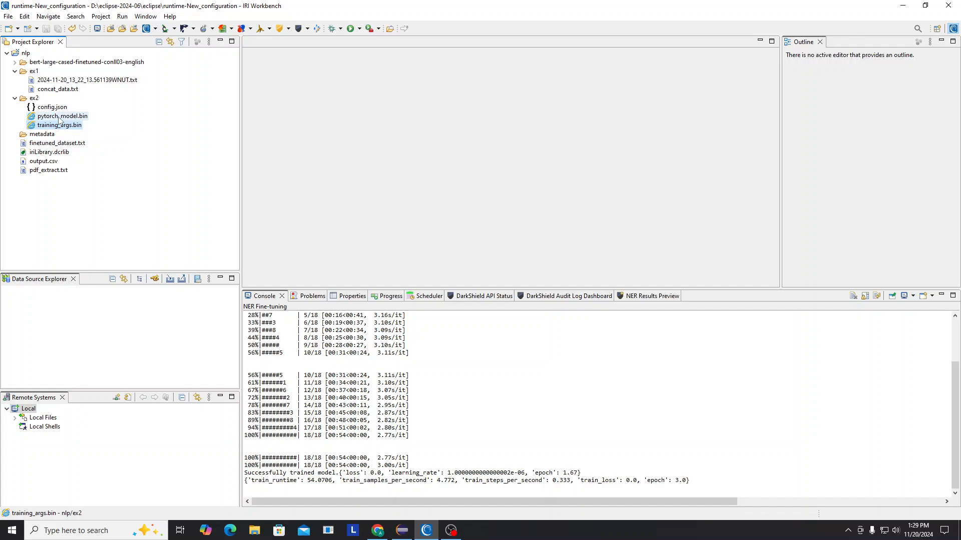
{"action": "left_click", "coordinate": [15, 63]}
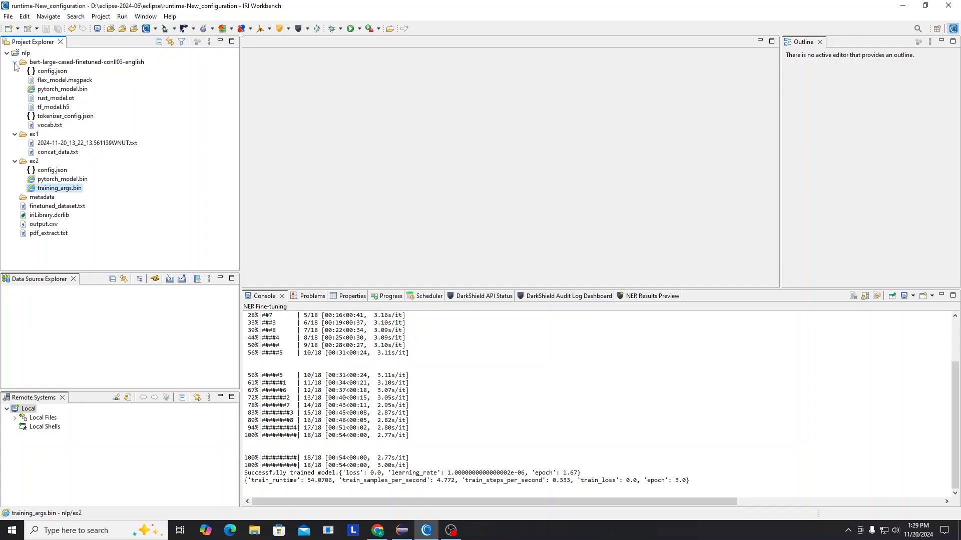